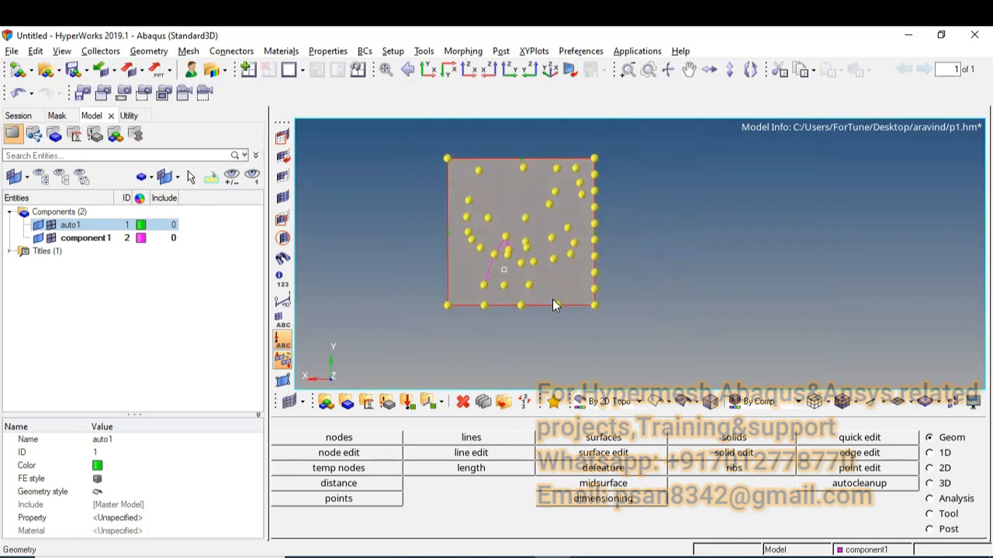
- Open the Check Elements tool, and begin the handwritten entry beside F10 on the OneNote page before returning to HyperWorks
{"action": "key", "text": "F9"}
{"action": "key", "text": "F10"}
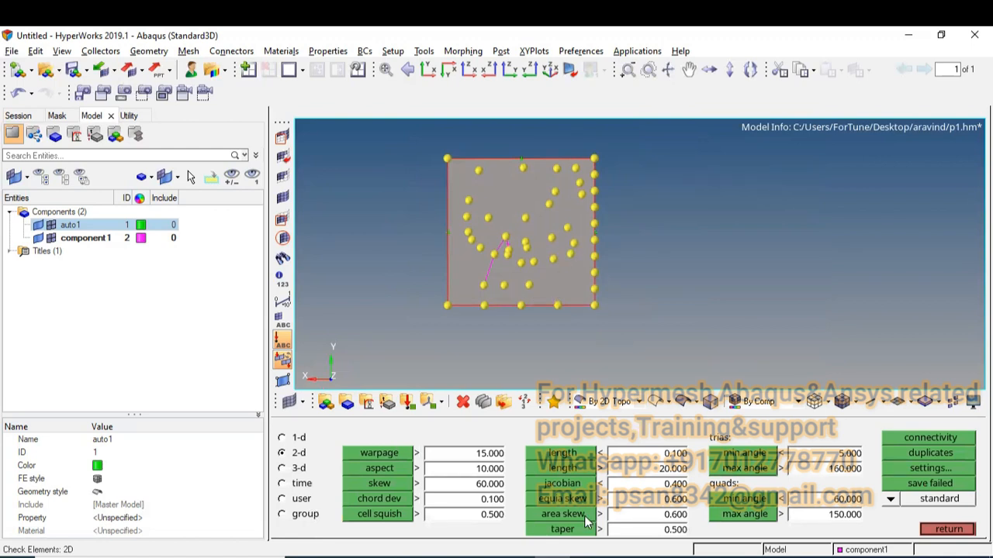
{"action": "key", "text": "alt+Tab"}
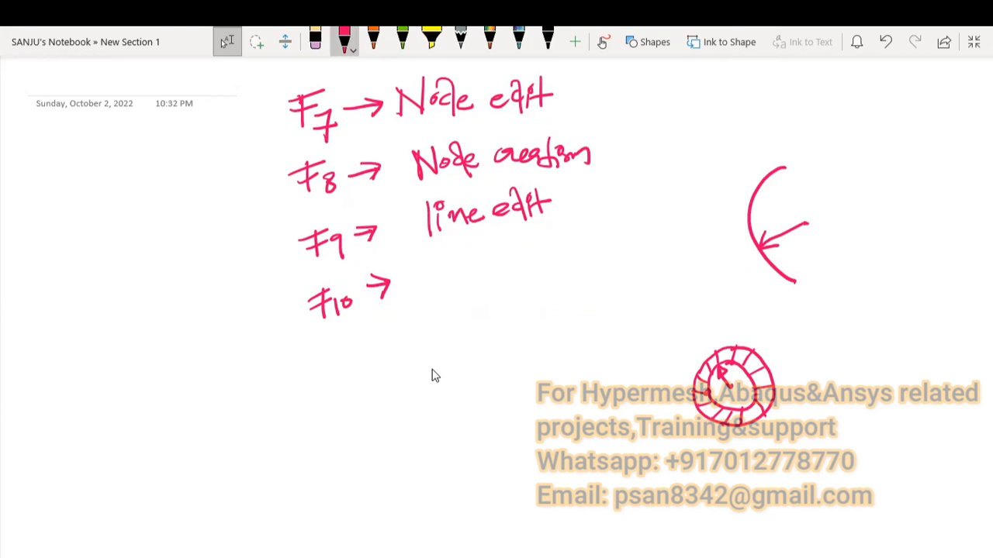
{"action": "left_click_drag", "start_coordinate": [435, 272], "coordinate": [430, 277]}
{"action": "key", "text": "alt+Tab"}
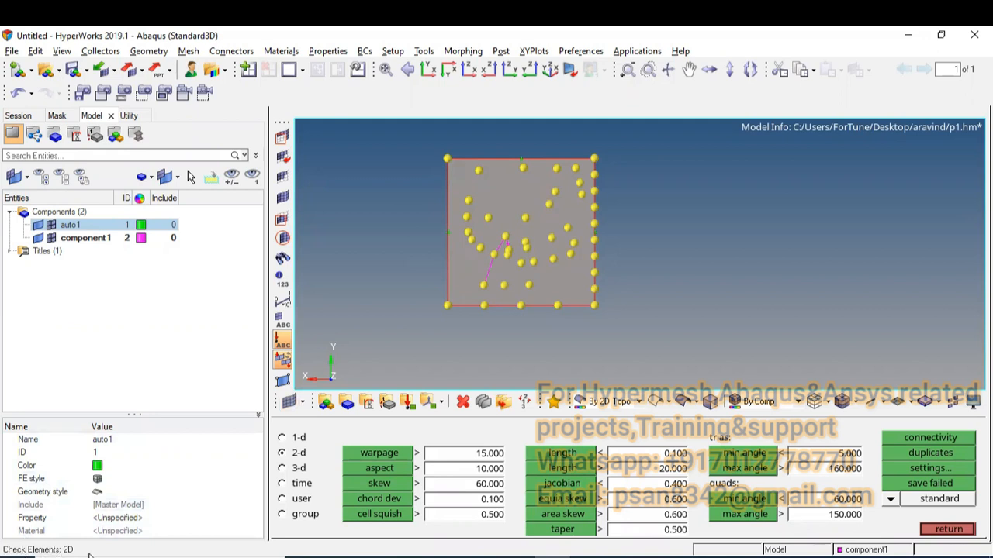
- Examine the 1-d, 2-d and 3-d criteria offered by the Check Elements tool
{"action": "left_click", "coordinate": [282, 437]}
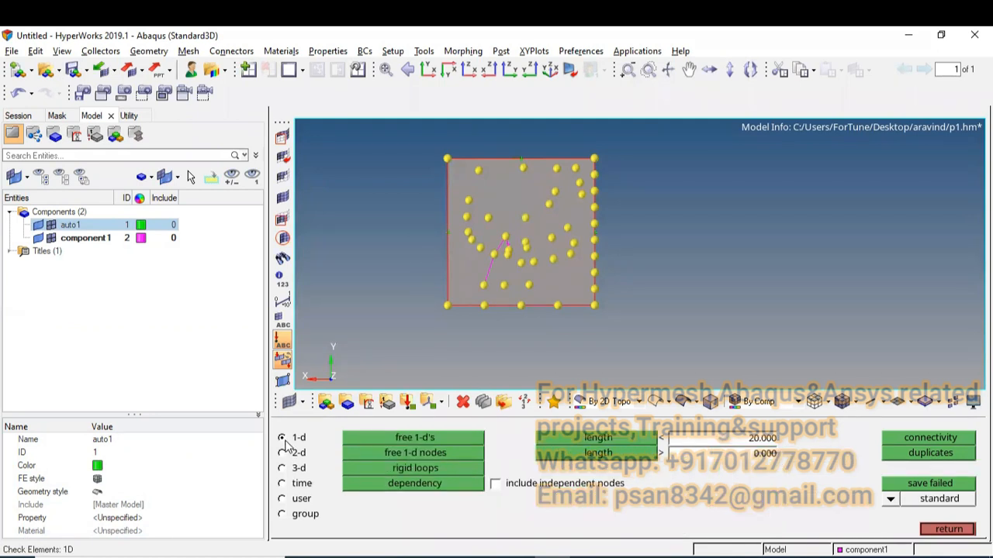
{"action": "left_click", "coordinate": [282, 453]}
{"action": "left_click", "coordinate": [283, 468]}
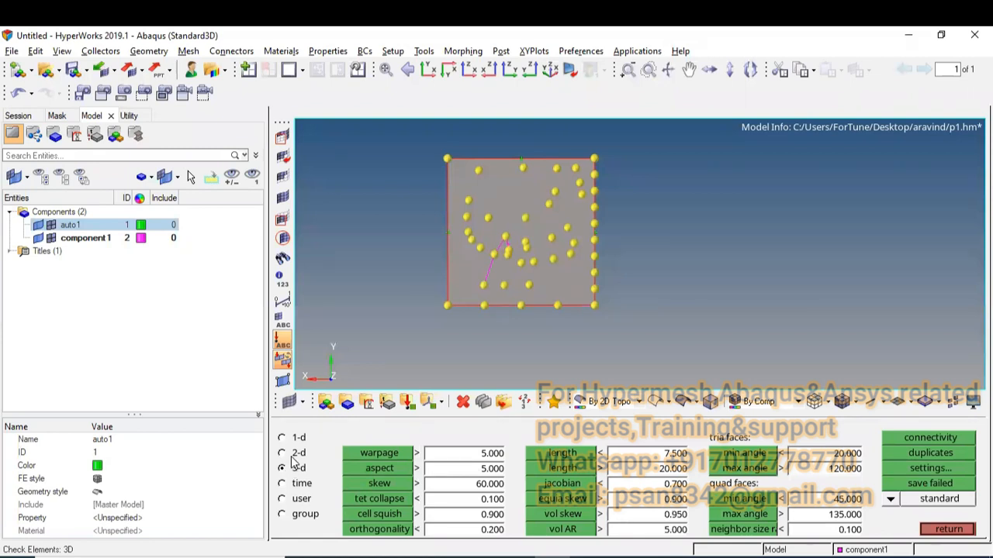
{"action": "left_click", "coordinate": [293, 444]}
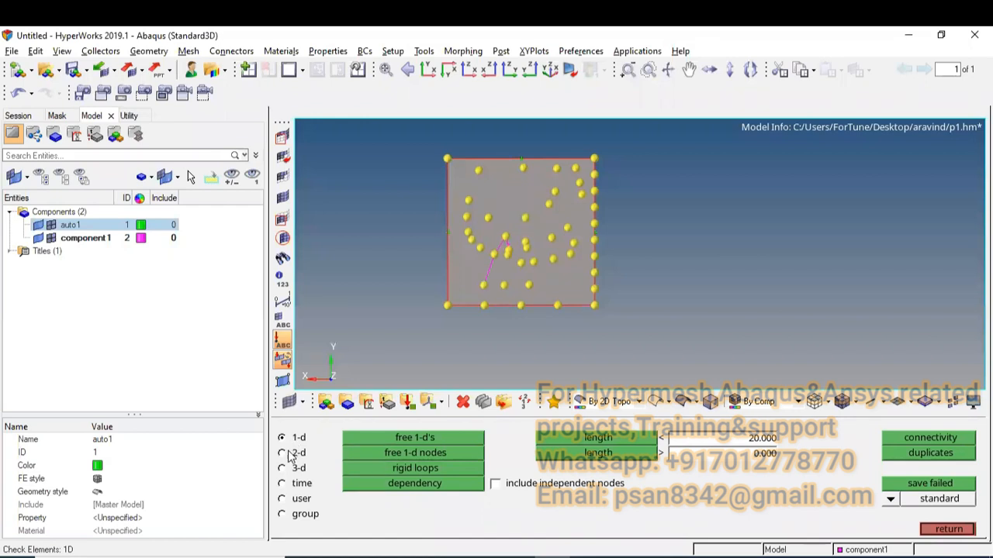
{"action": "left_click", "coordinate": [283, 453]}
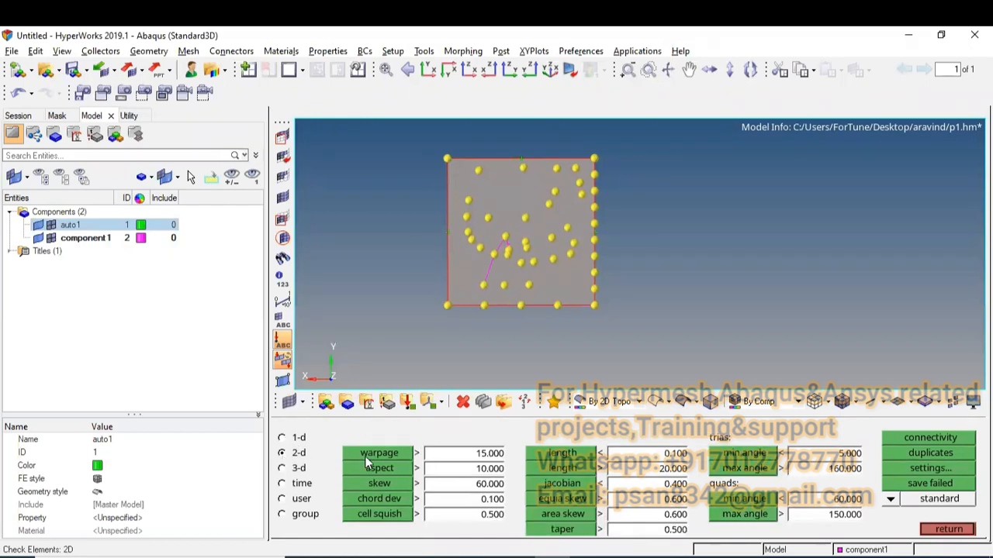
{"action": "left_click", "coordinate": [284, 469]}
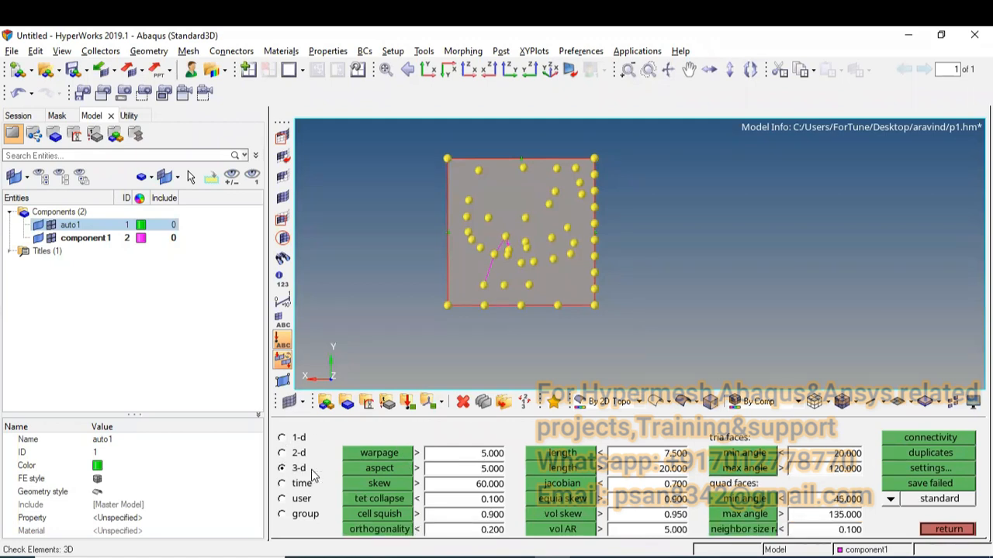
{"action": "left_click", "coordinate": [297, 456]}
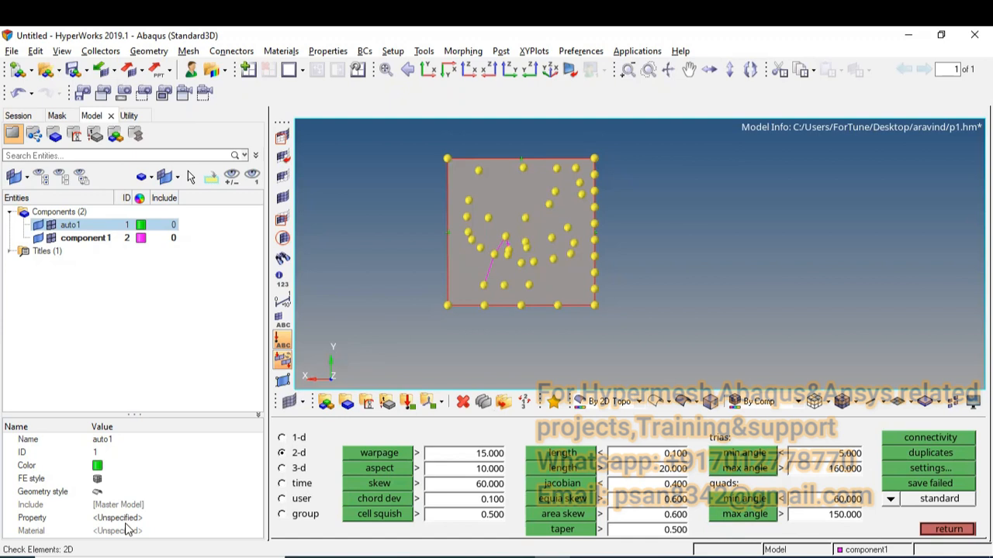
- Switch to the OneNote page and handwrite "check elements" with the pink-red pen as the F10 entry
{"action": "left_click", "coordinate": [322, 556]}
{"action": "left_click", "coordinate": [227, 42]}
{"action": "left_click", "coordinate": [344, 40]}
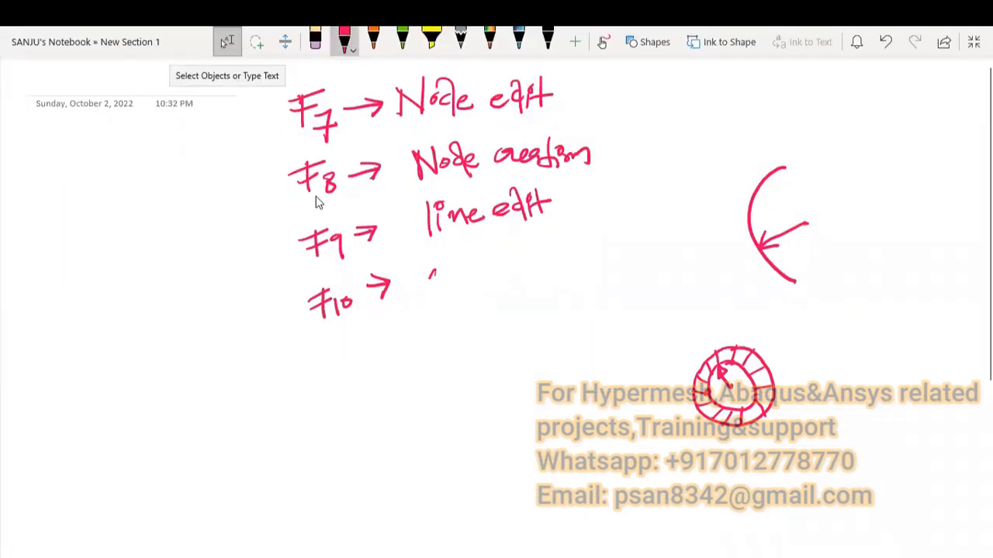
{"action": "left_click_drag", "start_coordinate": [439, 271], "coordinate": [443, 288]}
{"action": "mouse_move", "coordinate": [455, 247]}
{"action": "left_mouse_down"}
{"action": "mouse_move", "coordinate": [470, 287]}
{"action": "mouse_move", "coordinate": [496, 279]}
{"action": "left_mouse_up"}
{"action": "mouse_move", "coordinate": [501, 244]}
{"action": "left_mouse_down"}
{"action": "mouse_move", "coordinate": [501, 280]}
{"action": "mouse_move", "coordinate": [520, 271]}
{"action": "mouse_move", "coordinate": [546, 232]}
{"action": "left_mouse_up"}
{"action": "mouse_move", "coordinate": [548, 258]}
{"action": "left_mouse_down"}
{"action": "mouse_move", "coordinate": [561, 263]}
{"action": "mouse_move", "coordinate": [576, 246]}
{"action": "mouse_move", "coordinate": [588, 264]}
{"action": "left_mouse_up"}
{"action": "mouse_move", "coordinate": [591, 250]}
{"action": "left_mouse_down"}
{"action": "mouse_move", "coordinate": [604, 245]}
{"action": "mouse_move", "coordinate": [607, 258]}
{"action": "left_mouse_up"}
{"action": "mouse_move", "coordinate": [606, 256]}
{"action": "left_mouse_down"}
{"action": "mouse_move", "coordinate": [624, 245]}
{"action": "mouse_move", "coordinate": [632, 259]}
{"action": "mouse_move", "coordinate": [647, 236]}
{"action": "left_mouse_up"}
{"action": "left_click_drag", "start_coordinate": [656, 231], "coordinate": [640, 259]}
- Handwrite the labels "F11" and "F12", each followed by an arrow, below the F10 entry
{"action": "left_click_drag", "start_coordinate": [330, 336], "coordinate": [328, 369]}
{"action": "mouse_move", "coordinate": [314, 351]}
{"action": "left_mouse_down"}
{"action": "mouse_move", "coordinate": [350, 332]}
{"action": "mouse_move", "coordinate": [361, 364]}
{"action": "left_mouse_up"}
{"action": "left_click_drag", "start_coordinate": [371, 343], "coordinate": [377, 362]}
{"action": "mouse_move", "coordinate": [346, 392]}
{"action": "left_mouse_down"}
{"action": "mouse_move", "coordinate": [341, 421]}
{"action": "mouse_move", "coordinate": [354, 390]}
{"action": "left_mouse_up"}
{"action": "left_click_drag", "start_coordinate": [335, 414], "coordinate": [394, 405]}
{"action": "mouse_move", "coordinate": [383, 344]}
{"action": "left_mouse_down"}
{"action": "mouse_move", "coordinate": [417, 333]}
{"action": "mouse_move", "coordinate": [405, 352]}
{"action": "mouse_move", "coordinate": [436, 368]}
{"action": "left_mouse_up"}
{"action": "left_click_drag", "start_coordinate": [436, 369], "coordinate": [433, 388]}
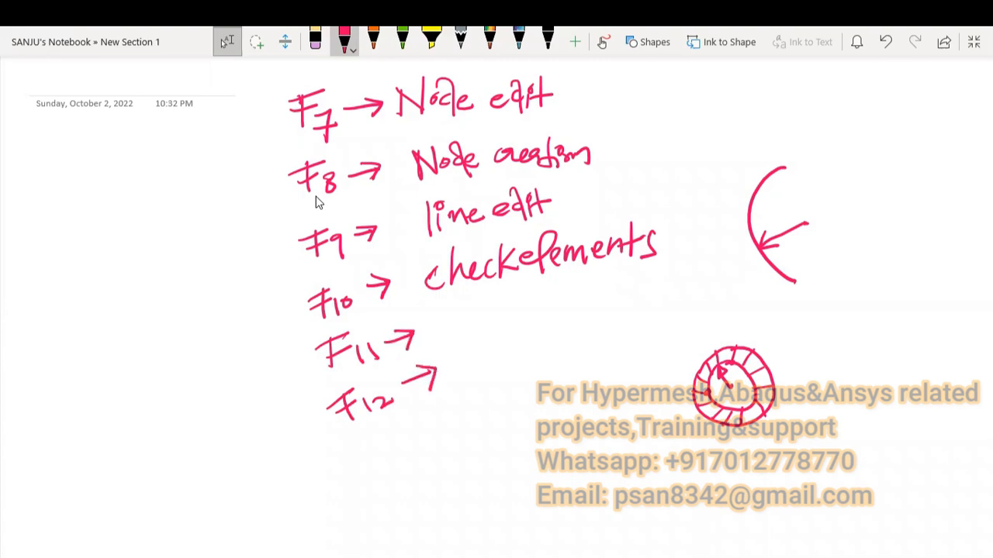
- Switch to HyperWorks and look at the Line Edit and Check Elements tools in turn
{"action": "key", "text": "alt+Tab"}
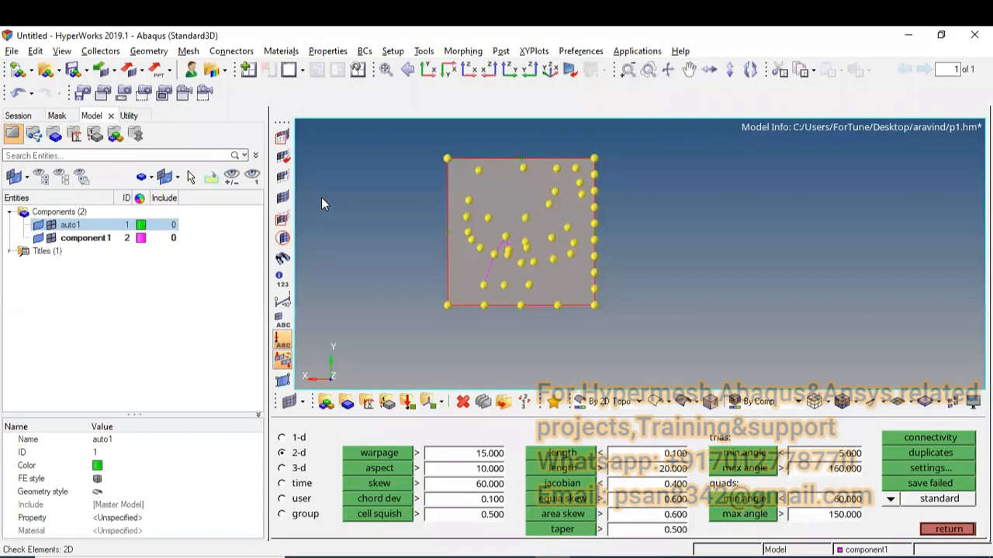
{"action": "key", "text": "F9"}
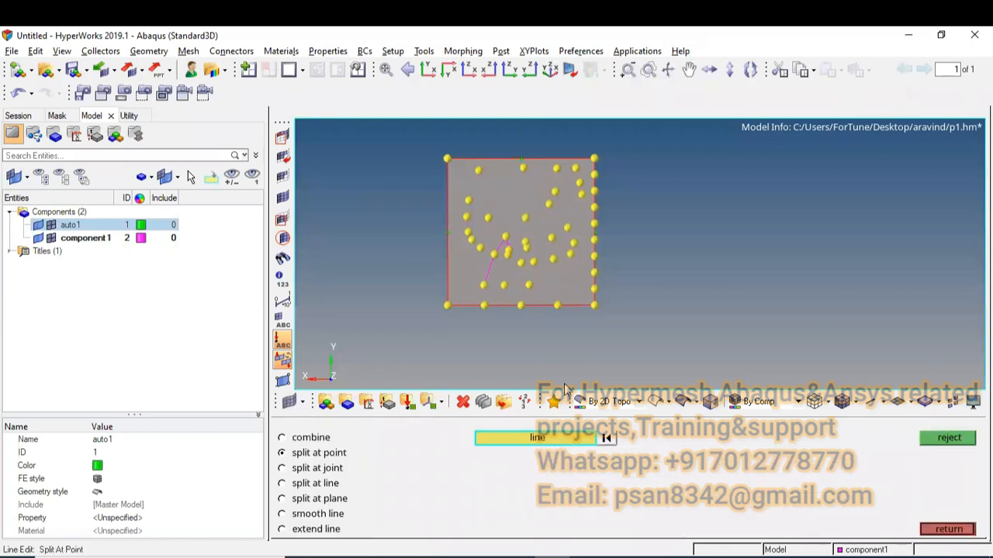
{"action": "key", "text": "F10"}
{"action": "key", "text": "F9"}
{"action": "key", "text": "F10"}
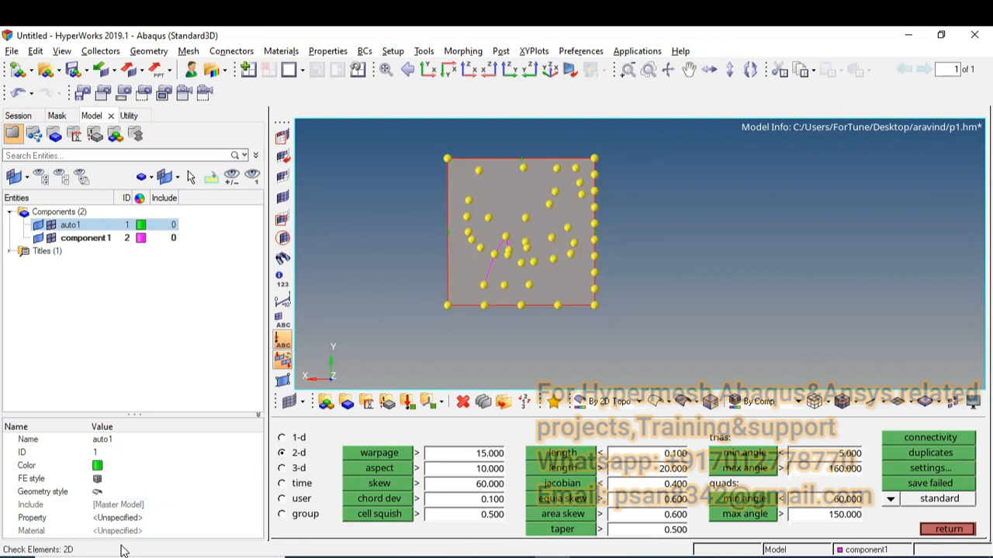
- Clear all temporary nodes from the model
{"action": "key", "text": "shift+F2"}
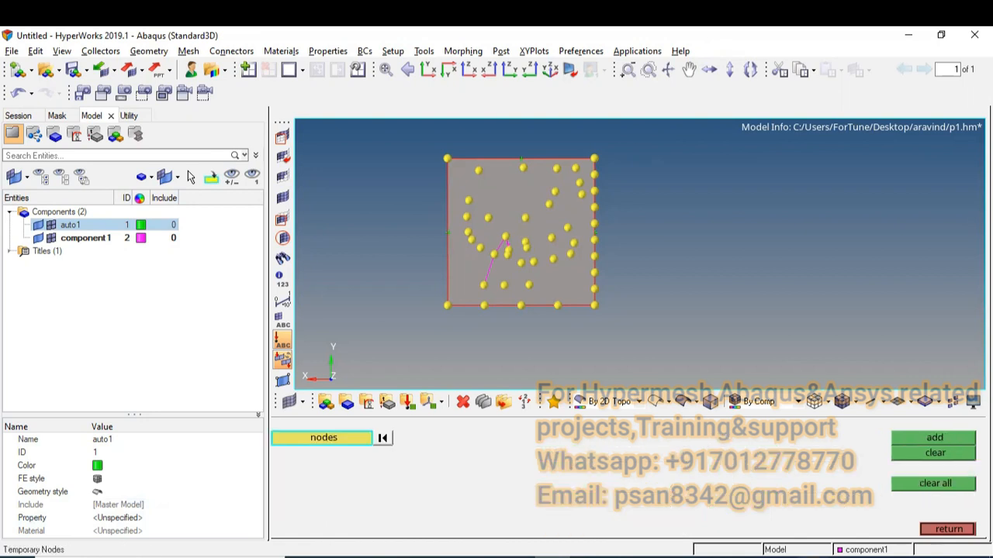
{"action": "left_click", "coordinate": [935, 483]}
{"action": "key", "text": "F9"}
{"action": "key", "text": "Escape"}
- Unmask all elements of the square plate mesh and open the 2-d Check Elements tool
{"action": "key", "text": "d"}
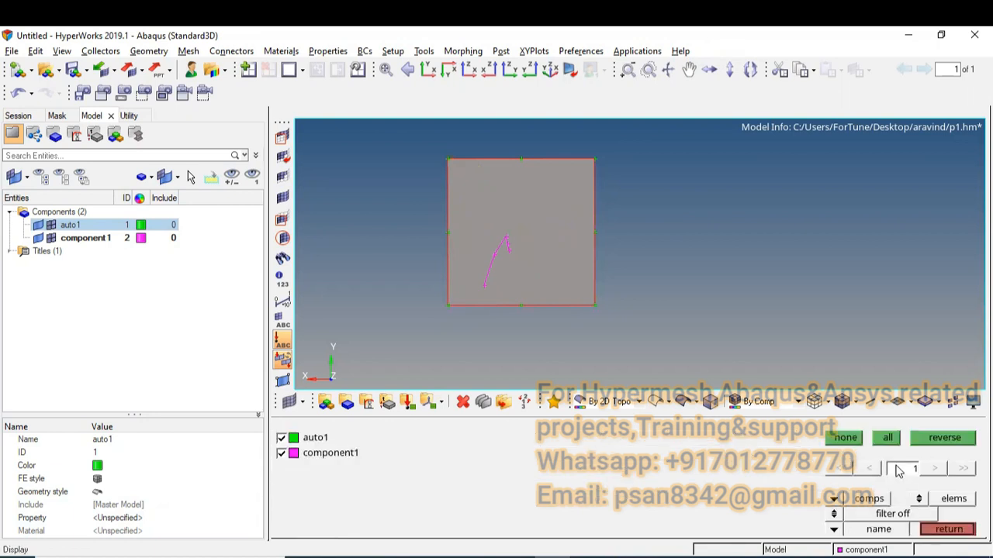
{"action": "key", "text": "Escape"}
{"action": "key", "text": "F5"}
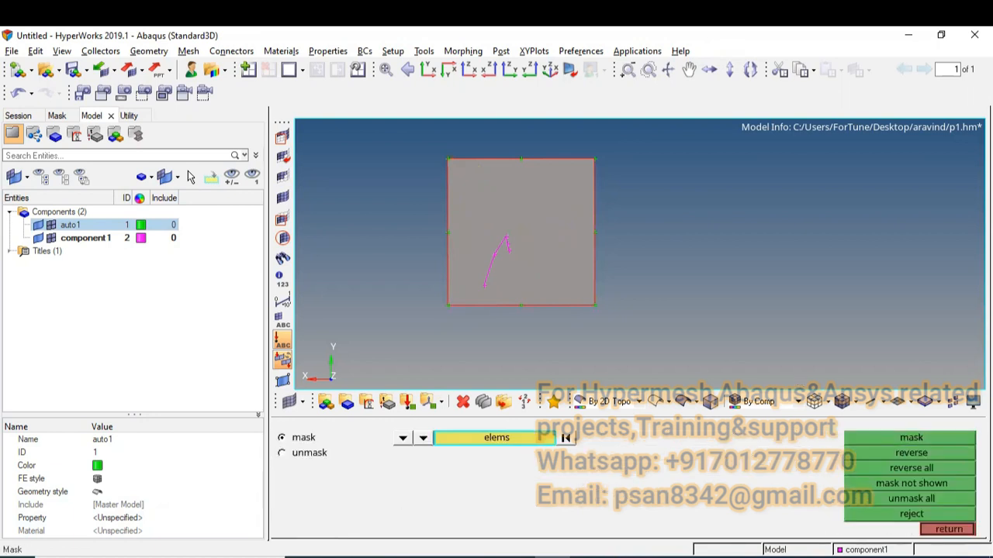
{"action": "left_click", "coordinate": [911, 499]}
{"action": "key", "text": "Escape"}
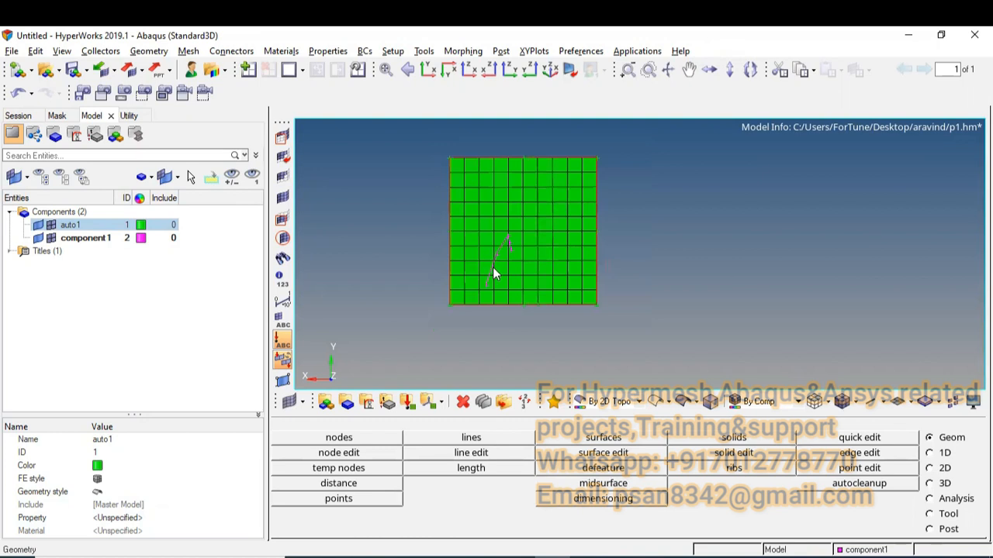
{"action": "key", "text": "F10"}
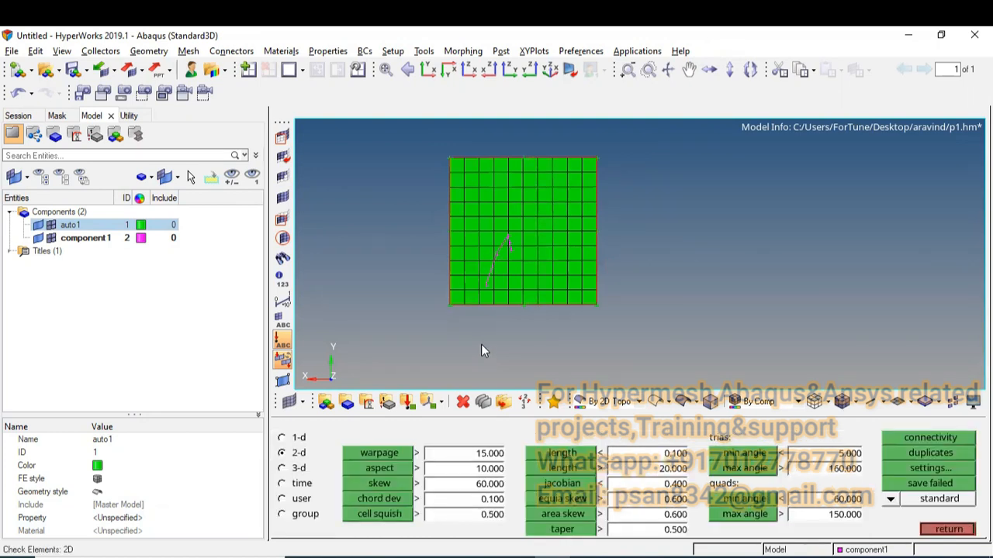
{"action": "right_click_drag", "start_coordinate": [477, 291], "coordinate": [472, 313], "text": "ctrl"}
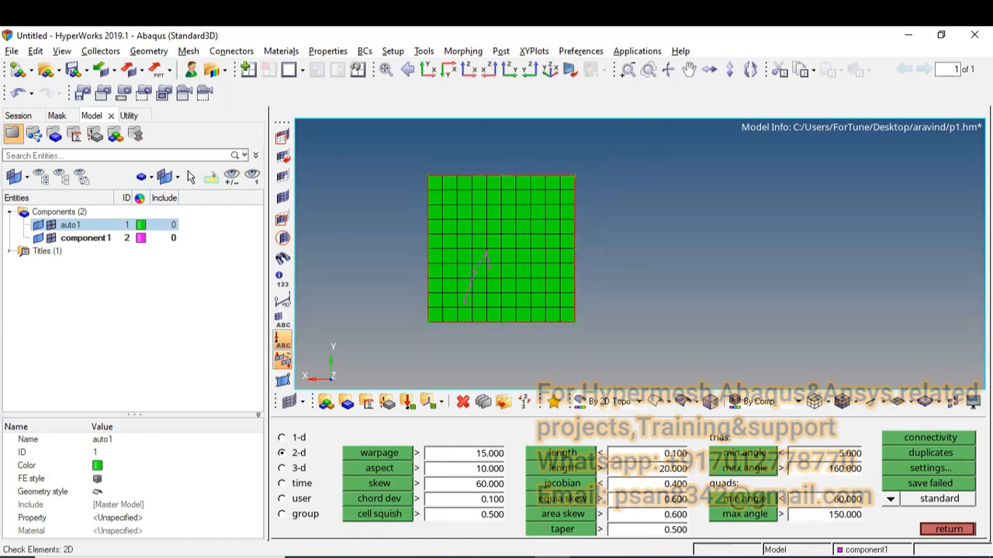
- Switch to the OneNote page and change the ink pen's color to purple
{"action": "left_click", "coordinate": [523, 557]}
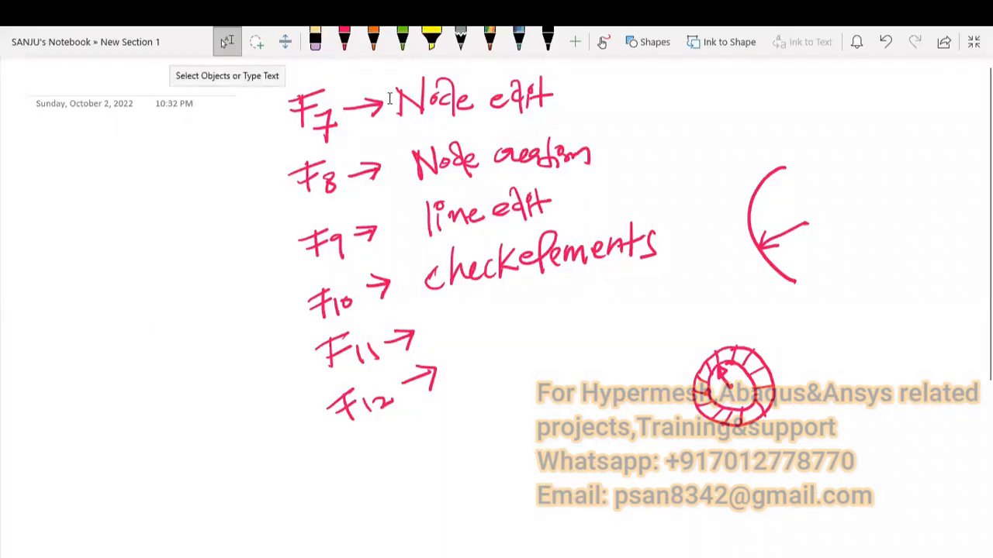
{"action": "left_click", "coordinate": [344, 43]}
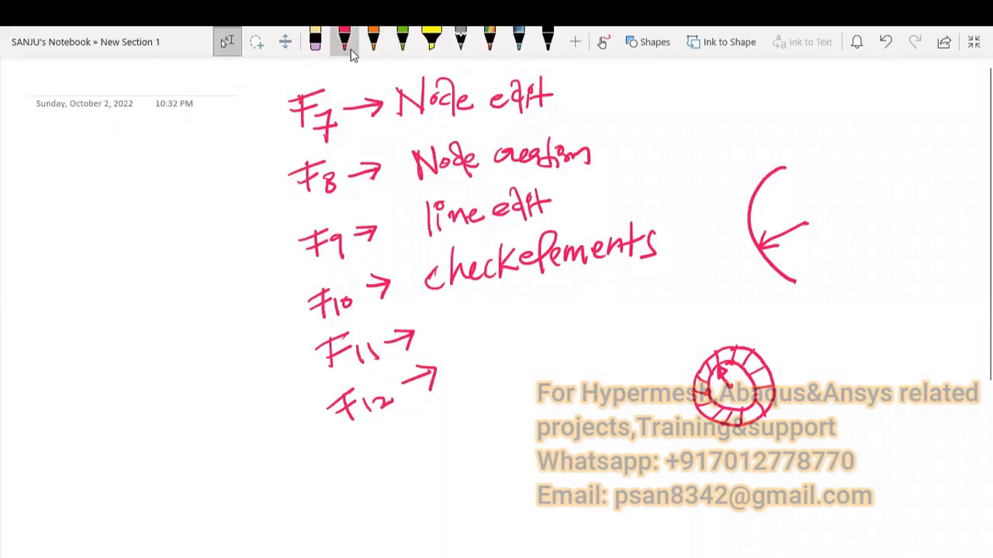
{"action": "left_click", "coordinate": [343, 42]}
{"action": "left_click", "coordinate": [381, 167]}
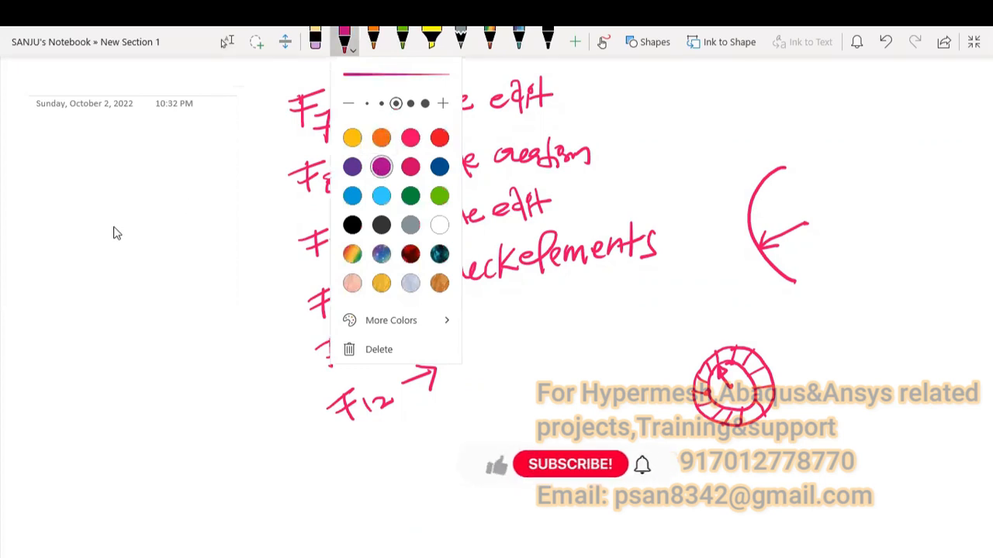
{"action": "left_click", "coordinate": [73, 195]}
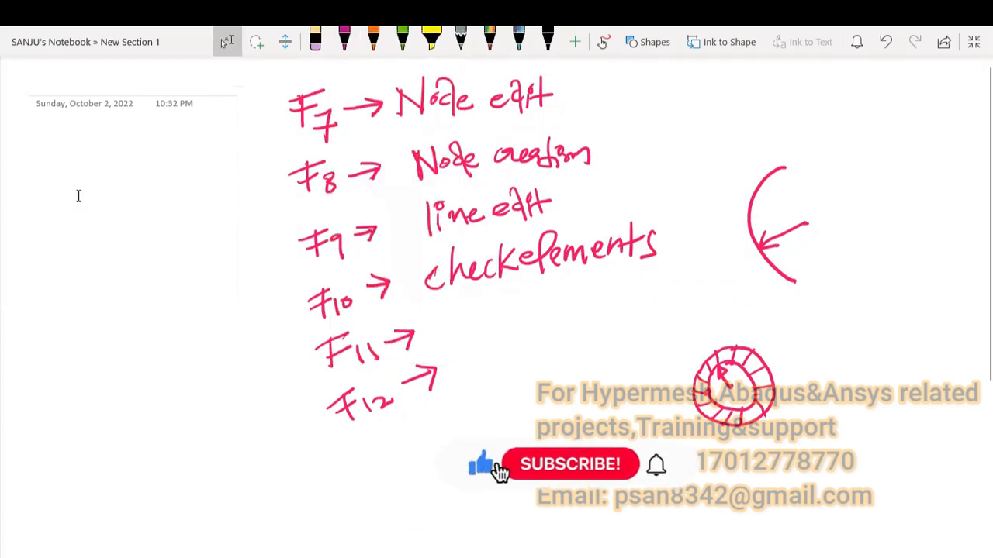
- Handwrite the heading "Element quality parameter" in purple beside the shortcut key list
{"action": "left_click_drag", "start_coordinate": [74, 172], "coordinate": [73, 213]}
{"action": "left_click_drag", "start_coordinate": [54, 183], "coordinate": [82, 166]}
{"action": "mouse_move", "coordinate": [68, 192]}
{"action": "left_mouse_down"}
{"action": "mouse_move", "coordinate": [86, 182]}
{"action": "mouse_move", "coordinate": [77, 206]}
{"action": "left_mouse_up"}
{"action": "mouse_move", "coordinate": [85, 162]}
{"action": "left_mouse_down"}
{"action": "mouse_move", "coordinate": [93, 200]}
{"action": "mouse_move", "coordinate": [159, 182]}
{"action": "left_mouse_up"}
{"action": "left_click_drag", "start_coordinate": [161, 160], "coordinate": [169, 186]}
{"action": "left_click_drag", "start_coordinate": [156, 168], "coordinate": [173, 161]}
{"action": "mouse_move", "coordinate": [100, 216]}
{"action": "left_mouse_down"}
{"action": "mouse_move", "coordinate": [112, 245]}
{"action": "mouse_move", "coordinate": [143, 216]}
{"action": "mouse_move", "coordinate": [146, 228]}
{"action": "left_mouse_up"}
{"action": "mouse_move", "coordinate": [155, 197]}
{"action": "left_mouse_down"}
{"action": "mouse_move", "coordinate": [153, 229]}
{"action": "mouse_move", "coordinate": [166, 225]}
{"action": "left_mouse_up"}
{"action": "mouse_move", "coordinate": [159, 206]}
{"action": "left_mouse_down"}
{"action": "mouse_move", "coordinate": [174, 203]}
{"action": "mouse_move", "coordinate": [180, 221]}
{"action": "left_mouse_up"}
{"action": "left_click_drag", "start_coordinate": [191, 201], "coordinate": [185, 231]}
{"action": "mouse_move", "coordinate": [195, 192]}
{"action": "left_mouse_down"}
{"action": "mouse_move", "coordinate": [198, 220]}
{"action": "mouse_move", "coordinate": [203, 203]}
{"action": "mouse_move", "coordinate": [237, 194]}
{"action": "mouse_move", "coordinate": [283, 159]}
{"action": "left_mouse_up"}
- Handwrite list items "1) Min Elem L" and "2) Max Ele L" below the element quality heading
{"action": "left_click_drag", "start_coordinate": [89, 281], "coordinate": [95, 310]}
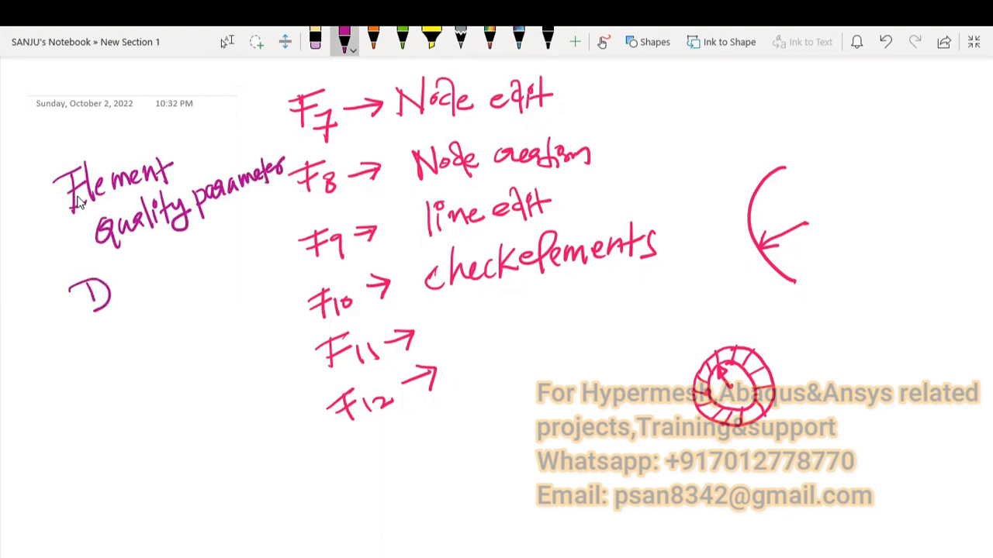
{"action": "mouse_move", "coordinate": [124, 270]}
{"action": "left_mouse_down"}
{"action": "mouse_move", "coordinate": [123, 292]}
{"action": "mouse_move", "coordinate": [133, 271]}
{"action": "mouse_move", "coordinate": [147, 284]}
{"action": "mouse_move", "coordinate": [170, 264]}
{"action": "left_mouse_up"}
{"action": "mouse_move", "coordinate": [187, 243]}
{"action": "left_mouse_down"}
{"action": "mouse_move", "coordinate": [184, 271]}
{"action": "mouse_move", "coordinate": [197, 242]}
{"action": "left_mouse_up"}
{"action": "left_click_drag", "start_coordinate": [182, 259], "coordinate": [204, 265]}
{"action": "mouse_move", "coordinate": [211, 234]}
{"action": "left_mouse_down"}
{"action": "mouse_move", "coordinate": [203, 260]}
{"action": "mouse_move", "coordinate": [230, 252]}
{"action": "left_mouse_up"}
{"action": "mouse_move", "coordinate": [248, 217]}
{"action": "left_mouse_down"}
{"action": "mouse_move", "coordinate": [241, 242]}
{"action": "mouse_move", "coordinate": [262, 231]}
{"action": "left_mouse_up"}
{"action": "mouse_move", "coordinate": [101, 330]}
{"action": "left_mouse_down"}
{"action": "mouse_move", "coordinate": [106, 347]}
{"action": "mouse_move", "coordinate": [124, 346]}
{"action": "left_mouse_up"}
{"action": "mouse_move", "coordinate": [117, 321]}
{"action": "left_mouse_down"}
{"action": "mouse_move", "coordinate": [115, 357]}
{"action": "mouse_move", "coordinate": [144, 312]}
{"action": "mouse_move", "coordinate": [178, 315]}
{"action": "left_mouse_up"}
{"action": "mouse_move", "coordinate": [177, 301]}
{"action": "left_mouse_down"}
{"action": "mouse_move", "coordinate": [165, 313]}
{"action": "mouse_move", "coordinate": [183, 313]}
{"action": "left_mouse_up"}
{"action": "mouse_move", "coordinate": [198, 273]}
{"action": "left_mouse_down"}
{"action": "mouse_move", "coordinate": [192, 301]}
{"action": "mouse_move", "coordinate": [209, 273]}
{"action": "left_mouse_up"}
{"action": "left_click_drag", "start_coordinate": [194, 289], "coordinate": [214, 293]}
{"action": "mouse_move", "coordinate": [230, 263]}
{"action": "left_mouse_down"}
{"action": "mouse_move", "coordinate": [219, 292]}
{"action": "mouse_move", "coordinate": [238, 280]}
{"action": "left_mouse_up"}
{"action": "mouse_move", "coordinate": [256, 257]}
{"action": "left_mouse_down"}
{"action": "mouse_move", "coordinate": [265, 278]}
{"action": "mouse_move", "coordinate": [270, 266]}
{"action": "left_mouse_up"}
- Add the handwritten items "3) A.R" and "4) W" to the quality parameter list
{"action": "mouse_move", "coordinate": [121, 363]}
{"action": "left_mouse_down"}
{"action": "mouse_move", "coordinate": [136, 373]}
{"action": "mouse_move", "coordinate": [112, 387]}
{"action": "mouse_move", "coordinate": [145, 389]}
{"action": "left_mouse_up"}
{"action": "mouse_move", "coordinate": [165, 340]}
{"action": "left_mouse_down"}
{"action": "mouse_move", "coordinate": [162, 369]}
{"action": "mouse_move", "coordinate": [183, 361]}
{"action": "left_mouse_up"}
{"action": "left_click_drag", "start_coordinate": [166, 352], "coordinate": [190, 344]}
{"action": "mouse_move", "coordinate": [195, 324]}
{"action": "left_mouse_down"}
{"action": "mouse_move", "coordinate": [196, 353]}
{"action": "mouse_move", "coordinate": [216, 351]}
{"action": "left_mouse_up"}
{"action": "mouse_move", "coordinate": [158, 410]}
{"action": "left_mouse_down"}
{"action": "mouse_move", "coordinate": [155, 431]}
{"action": "mouse_move", "coordinate": [183, 423]}
{"action": "mouse_move", "coordinate": [177, 431]}
{"action": "left_mouse_up"}
{"action": "mouse_move", "coordinate": [177, 403]}
{"action": "left_mouse_down"}
{"action": "mouse_move", "coordinate": [185, 439]}
{"action": "mouse_move", "coordinate": [211, 385]}
{"action": "left_mouse_up"}
- Add the handwritten items "5) J" and "6) Skew" to the list, ending it with continuation marks and dots
{"action": "mouse_move", "coordinate": [185, 452]}
{"action": "left_mouse_down"}
{"action": "mouse_move", "coordinate": [189, 476]}
{"action": "mouse_move", "coordinate": [200, 446]}
{"action": "mouse_move", "coordinate": [210, 483]}
{"action": "left_mouse_up"}
{"action": "mouse_move", "coordinate": [245, 434]}
{"action": "left_mouse_down"}
{"action": "mouse_move", "coordinate": [230, 459]}
{"action": "mouse_move", "coordinate": [242, 417]}
{"action": "left_mouse_up"}
{"action": "left_click_drag", "start_coordinate": [237, 419], "coordinate": [239, 437]}
{"action": "mouse_move", "coordinate": [236, 495]}
{"action": "left_mouse_down"}
{"action": "mouse_move", "coordinate": [232, 513]}
{"action": "mouse_move", "coordinate": [259, 518]}
{"action": "left_mouse_up"}
{"action": "mouse_move", "coordinate": [276, 484]}
{"action": "left_mouse_down"}
{"action": "mouse_move", "coordinate": [267, 507]}
{"action": "mouse_move", "coordinate": [286, 499]}
{"action": "left_mouse_up"}
{"action": "mouse_move", "coordinate": [301, 478]}
{"action": "left_mouse_down"}
{"action": "mouse_move", "coordinate": [302, 497]}
{"action": "mouse_move", "coordinate": [344, 451]}
{"action": "left_mouse_up"}
{"action": "left_click_drag", "start_coordinate": [296, 526], "coordinate": [310, 515]}
{"action": "left_click_drag", "start_coordinate": [313, 519], "coordinate": [326, 509]}
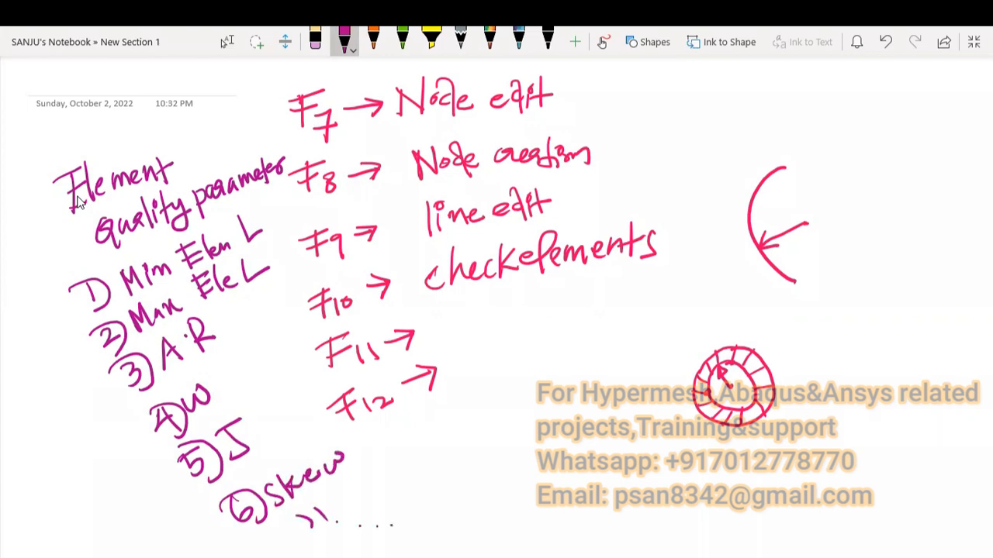
- Switch to HyperWorks and check the 2-d elements for connectivity and duplicates
{"action": "key", "text": "alt+Tab"}
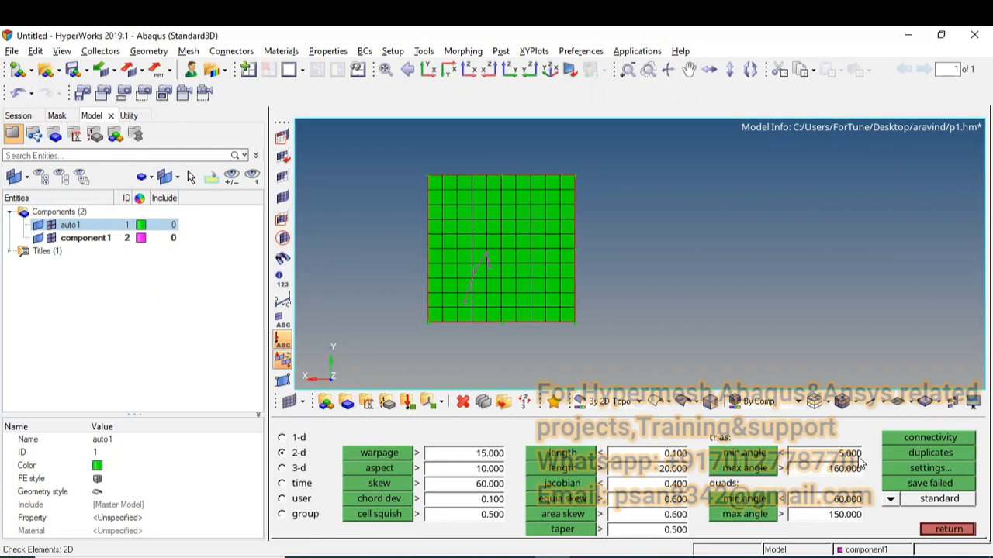
{"action": "left_click", "coordinate": [921, 436]}
{"action": "left_click", "coordinate": [918, 454]}
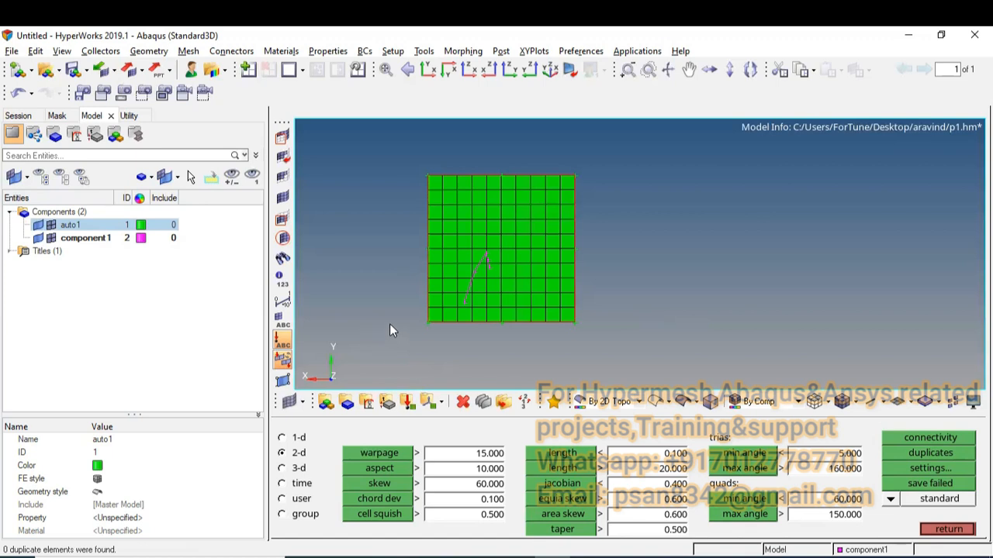
- Create a quad S4R element over the second element of the mesh's bottom row, using its existing corner nodes
{"action": "key", "text": "Escape"}
{"action": "key", "text": "F6"}
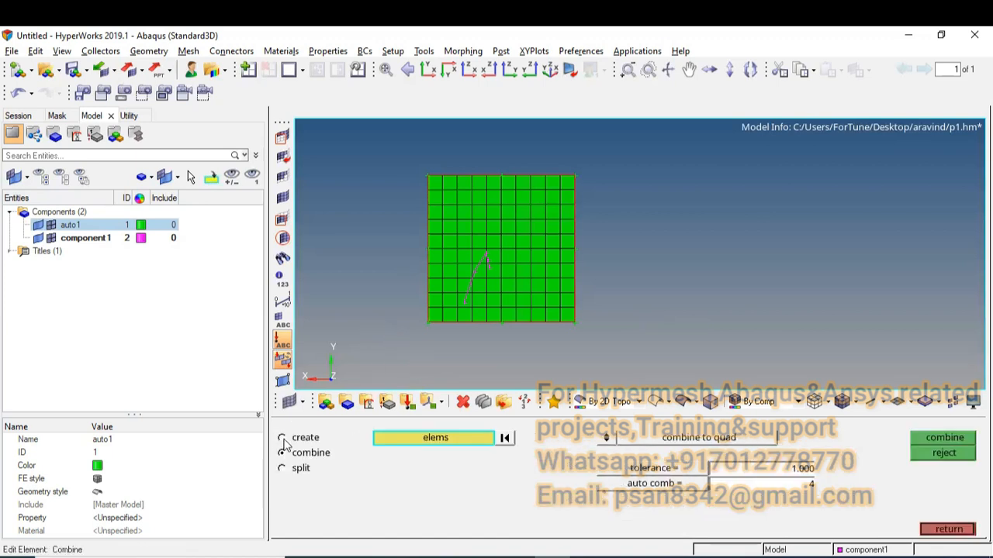
{"action": "left_click", "coordinate": [282, 438]}
{"action": "scroll", "coordinate": [470, 333], "scroll_direction": "up", "scroll_amount": 4}
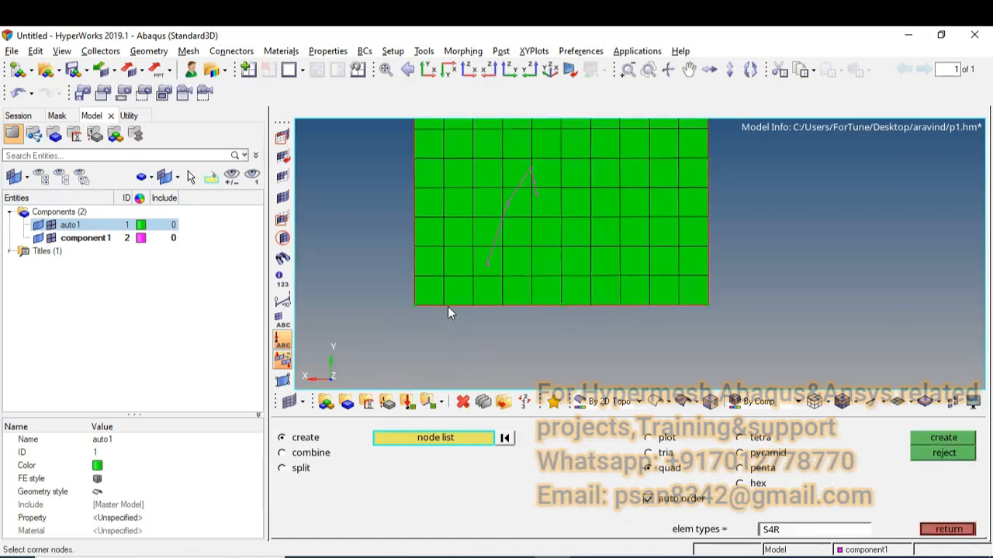
{"action": "scroll", "coordinate": [448, 308], "scroll_direction": "up", "scroll_amount": 2}
{"action": "right_click_drag", "start_coordinate": [448, 271], "coordinate": [447, 288], "text": "ctrl"}
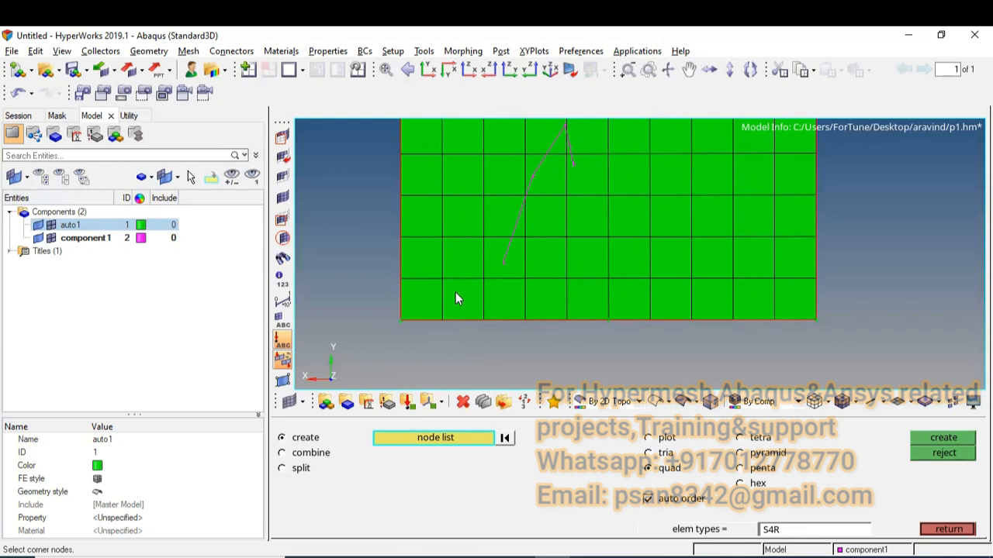
{"action": "left_click", "coordinate": [442, 280]}
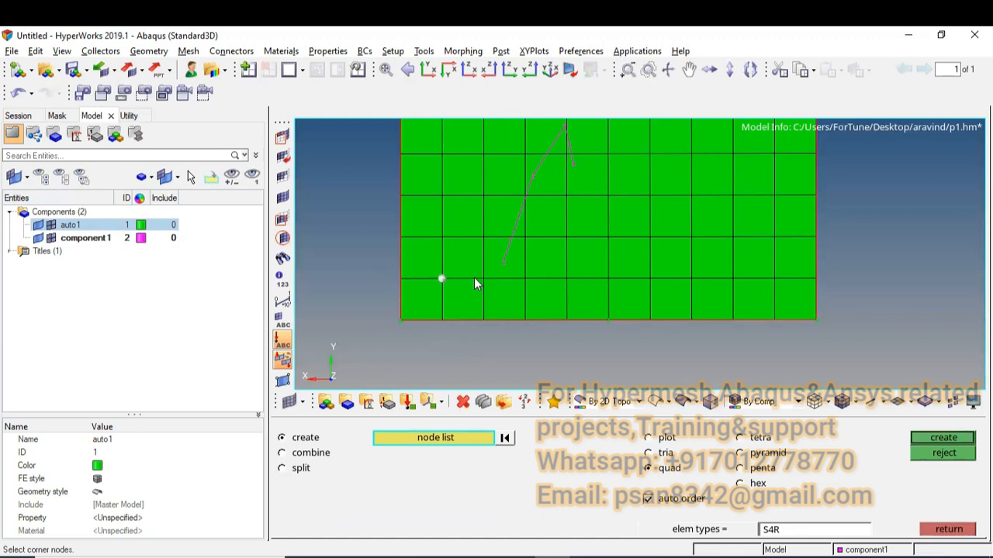
{"action": "left_click", "coordinate": [439, 319]}
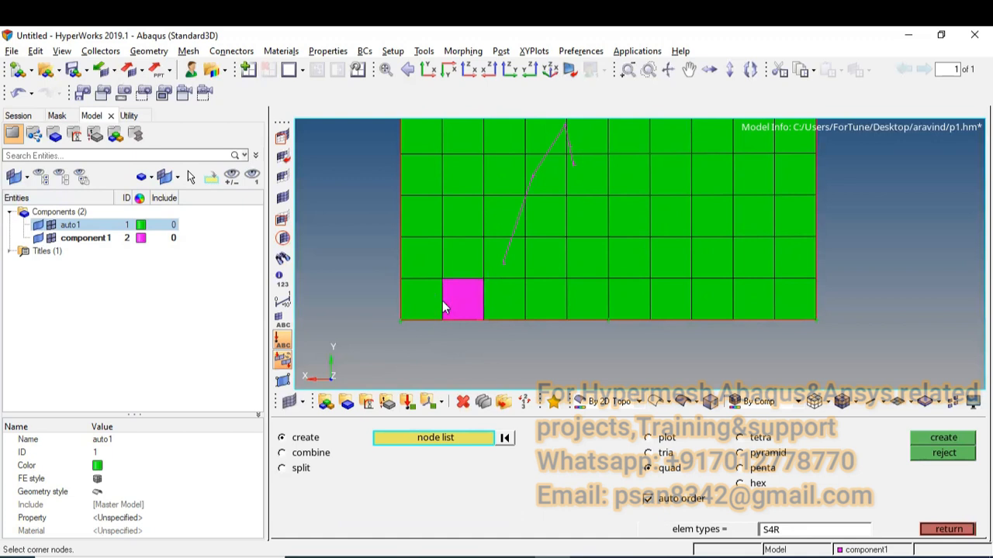
{"action": "key", "text": "Escape"}
- Check the 2-d elements for duplicates again with the added overlapping quad
{"action": "key", "text": "F10"}
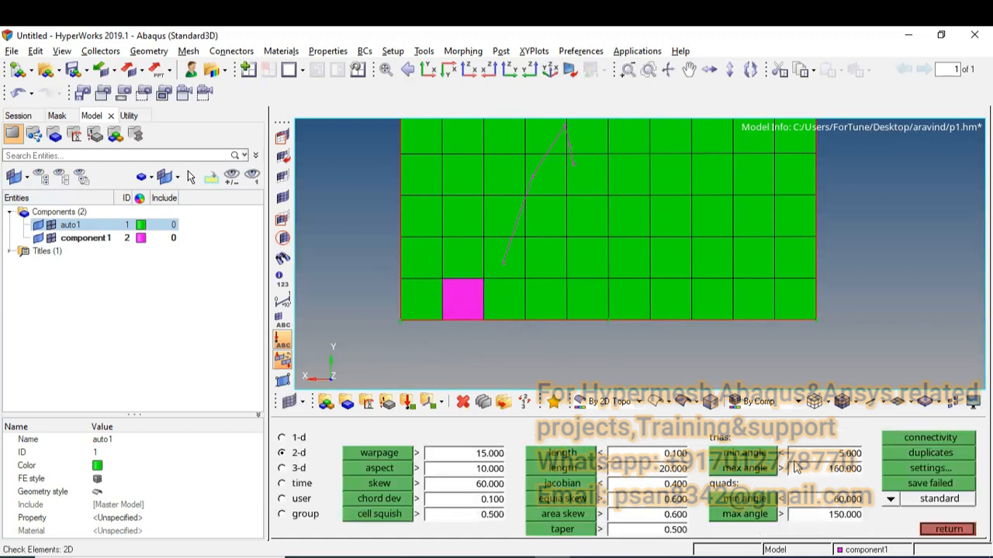
{"action": "left_click", "coordinate": [915, 453]}
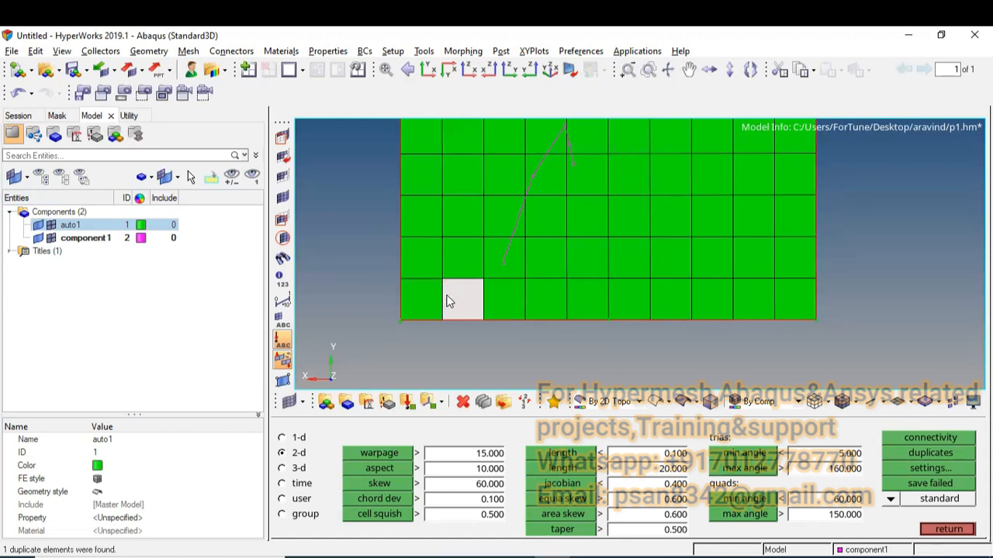
- Rerun the duplicates check on the 2-d elements and save the failed element to the user mark
{"action": "left_click", "coordinate": [947, 528]}
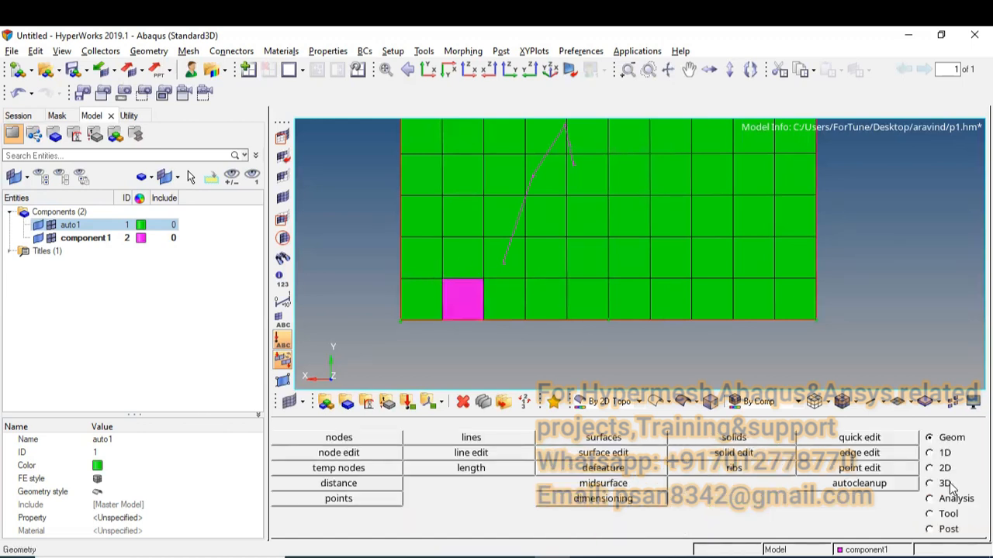
{"action": "key", "text": "F10"}
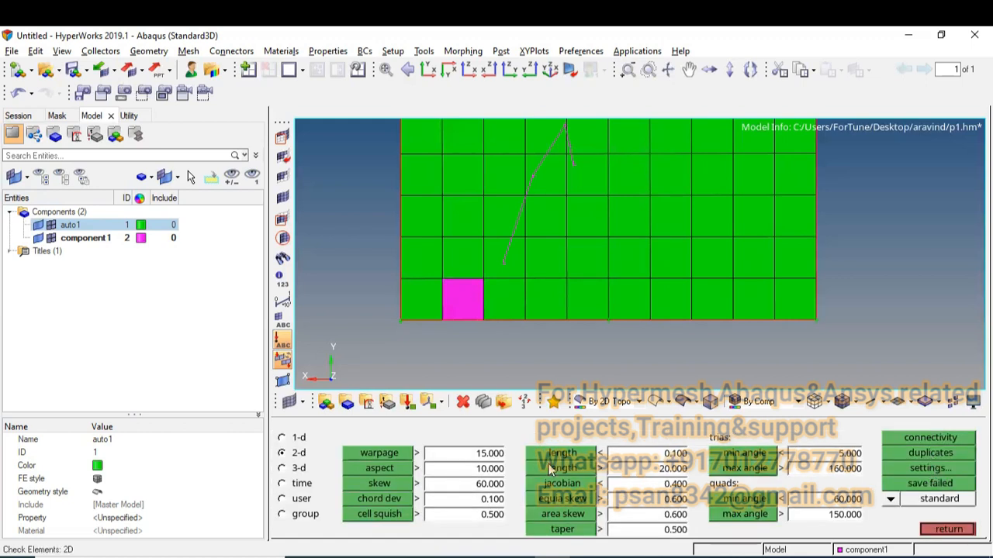
{"action": "left_click", "coordinate": [931, 453]}
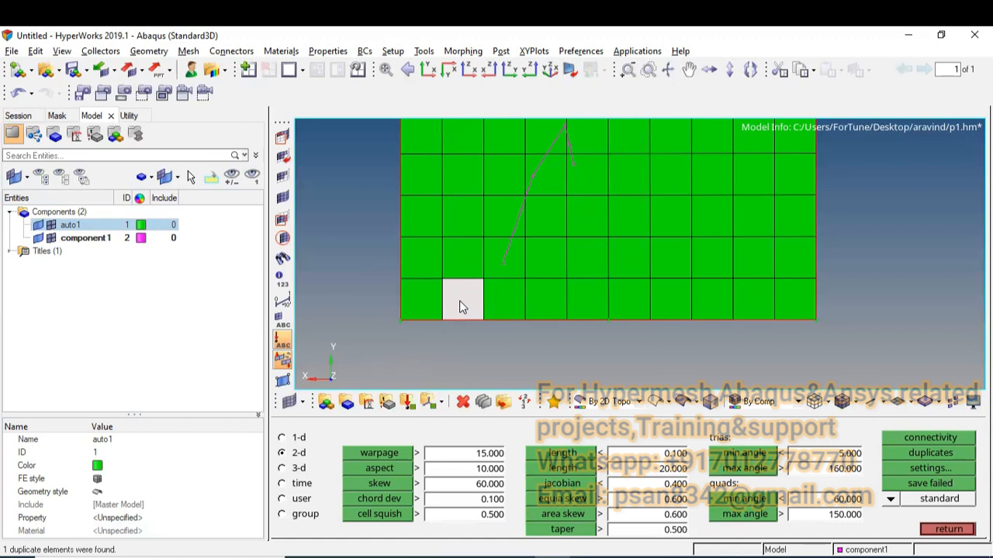
{"action": "left_click", "coordinate": [915, 485]}
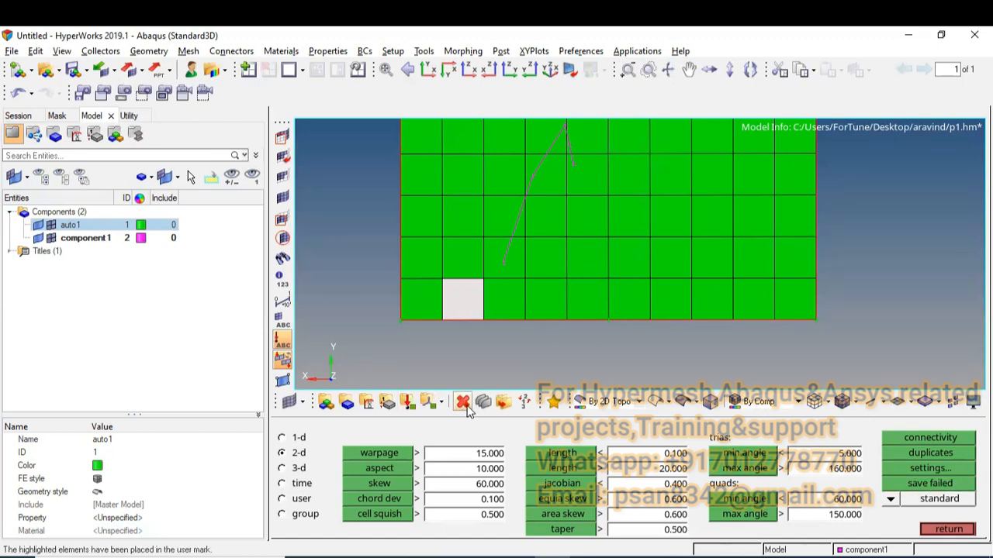
- Retrieve the saved duplicate element as an elems selection and delete it from the mesh
{"action": "key", "text": "F2"}
{"action": "left_click", "coordinate": [290, 439]}
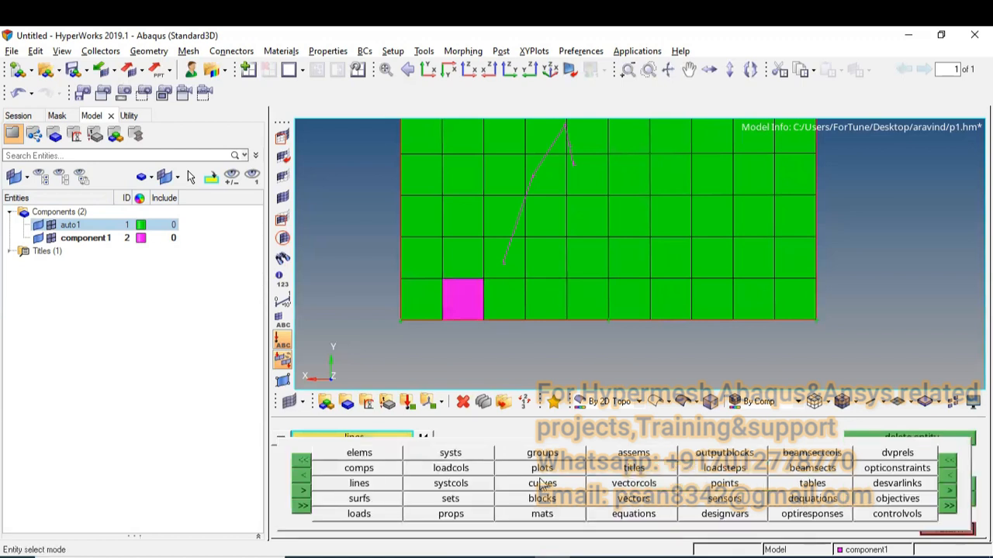
{"action": "left_click", "coordinate": [376, 468]}
{"action": "left_click", "coordinate": [280, 438]}
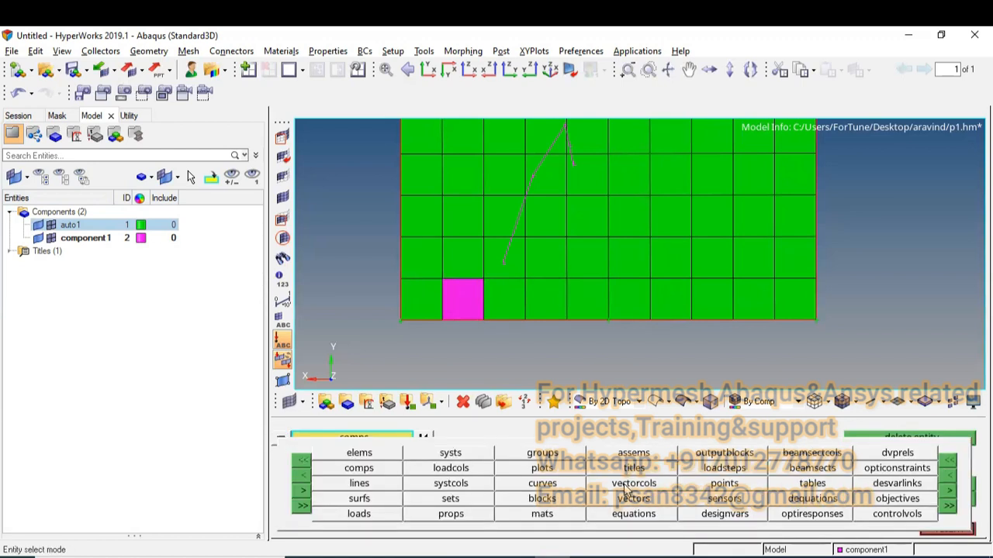
{"action": "left_click", "coordinate": [368, 451]}
{"action": "left_click", "coordinate": [384, 440]}
{"action": "left_click", "coordinate": [484, 469]}
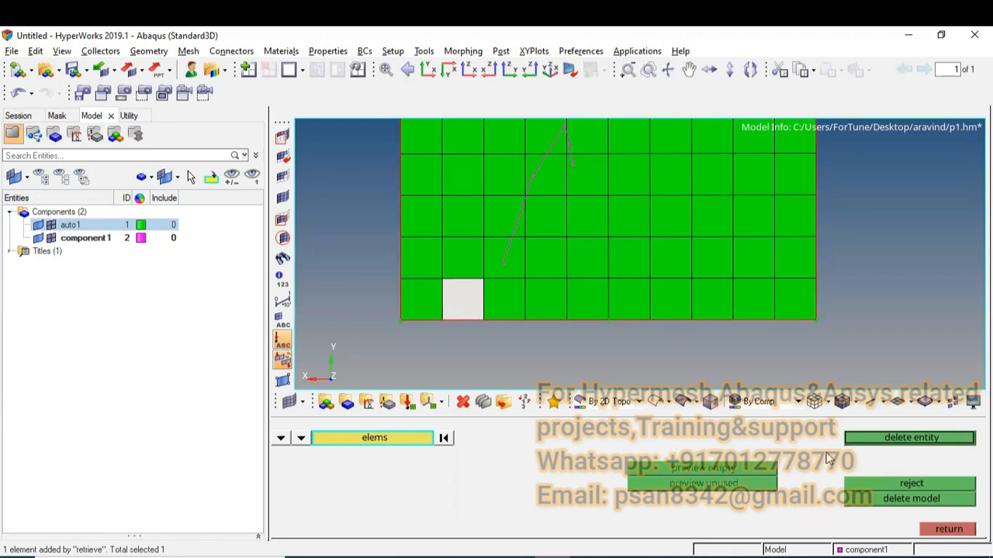
{"action": "left_click", "coordinate": [888, 439]}
- Recheck the 2-d elements of the plate mesh for duplicates
{"action": "key", "text": "F10"}
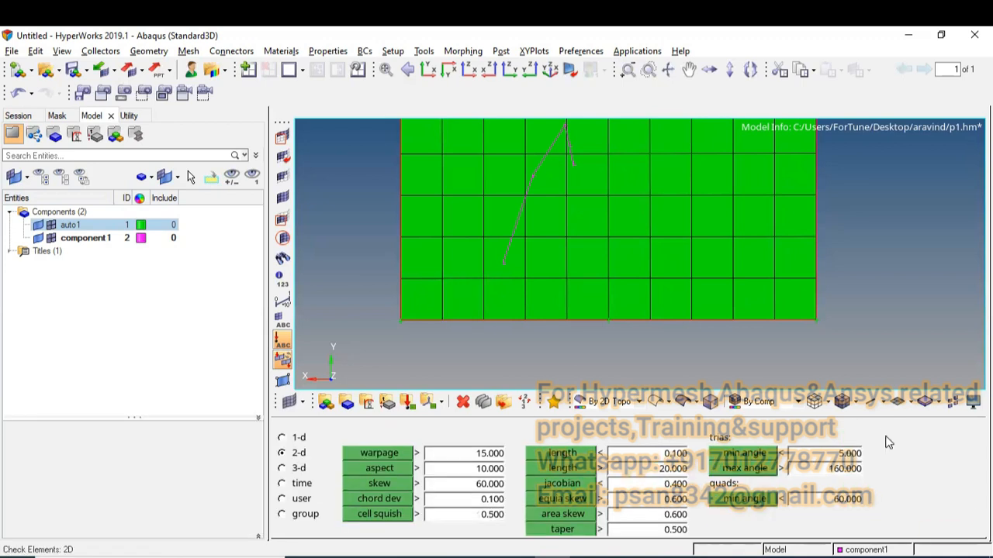
{"action": "left_click", "coordinate": [914, 452]}
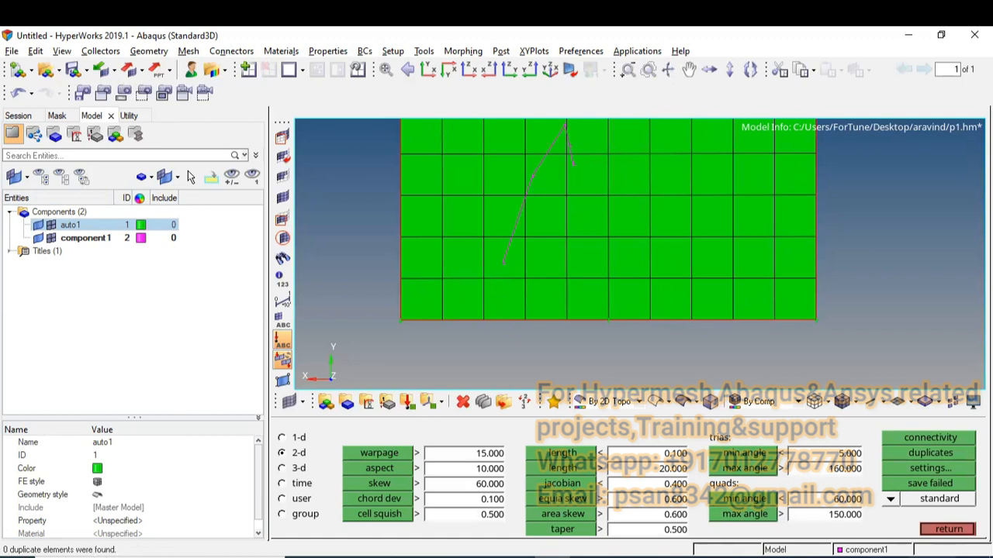
{"action": "right_click_drag", "start_coordinate": [595, 352], "coordinate": [568, 354], "text": "ctrl"}
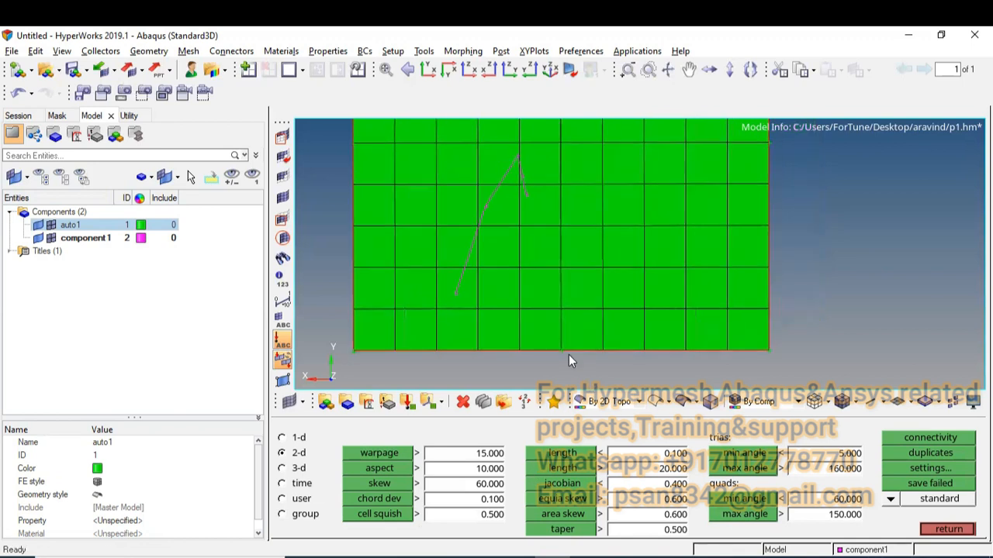
{"action": "scroll", "coordinate": [569, 354], "scroll_direction": "down", "scroll_amount": 3}
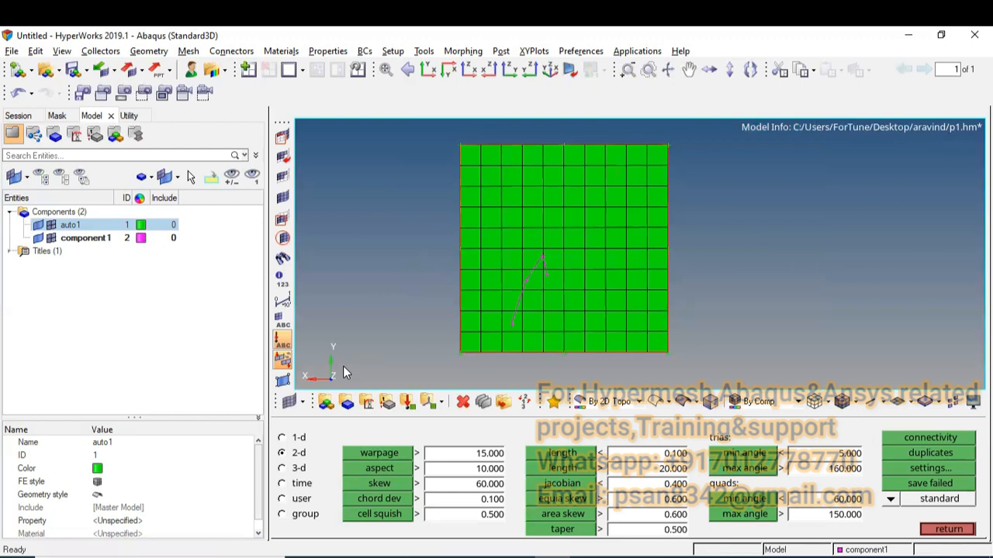
- Open Quick Geometry Edit and look over its surface and point editing options
{"action": "key", "text": "F11"}
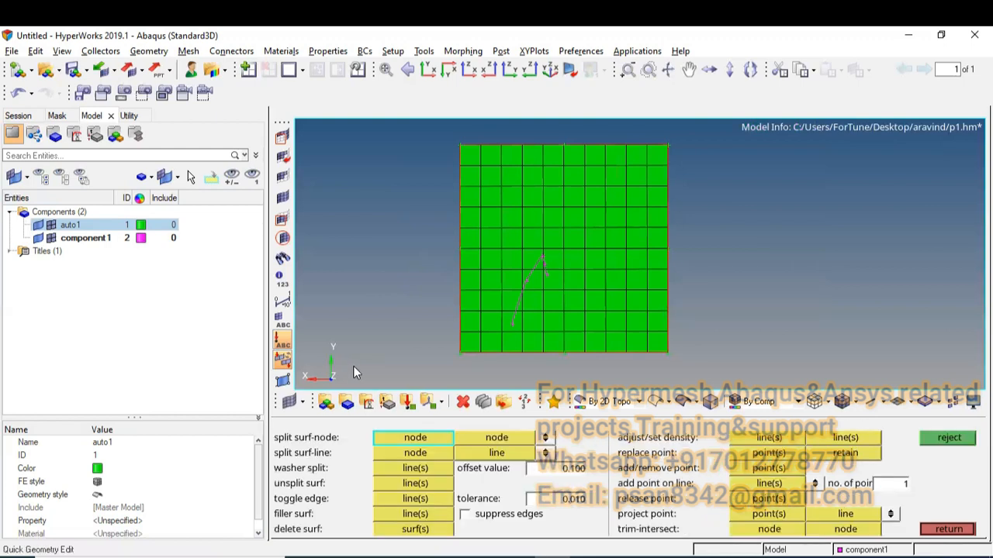
{"action": "right_click_drag", "start_coordinate": [440, 343], "coordinate": [437, 310], "text": "ctrl"}
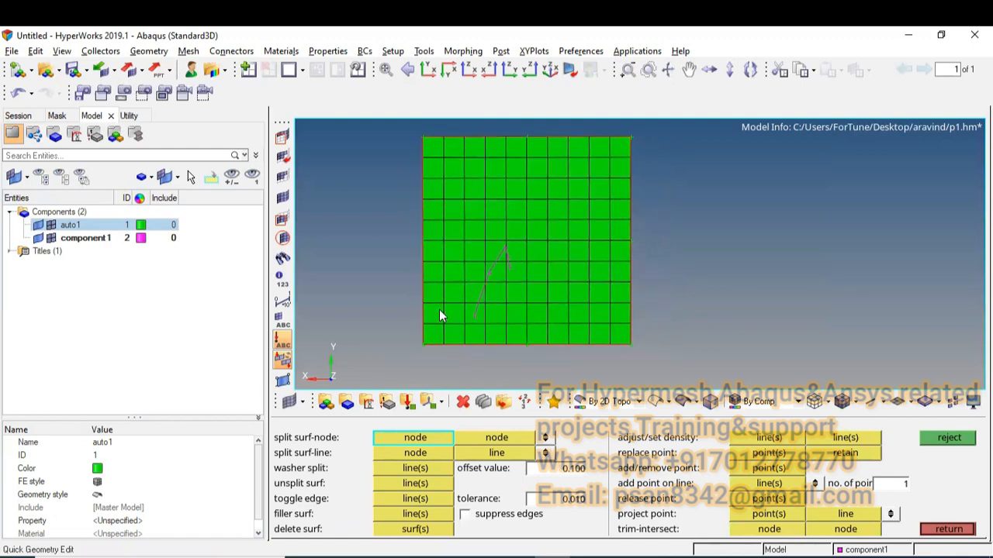
{"action": "right_click_drag", "start_coordinate": [522, 308], "coordinate": [477, 314], "text": "ctrl"}
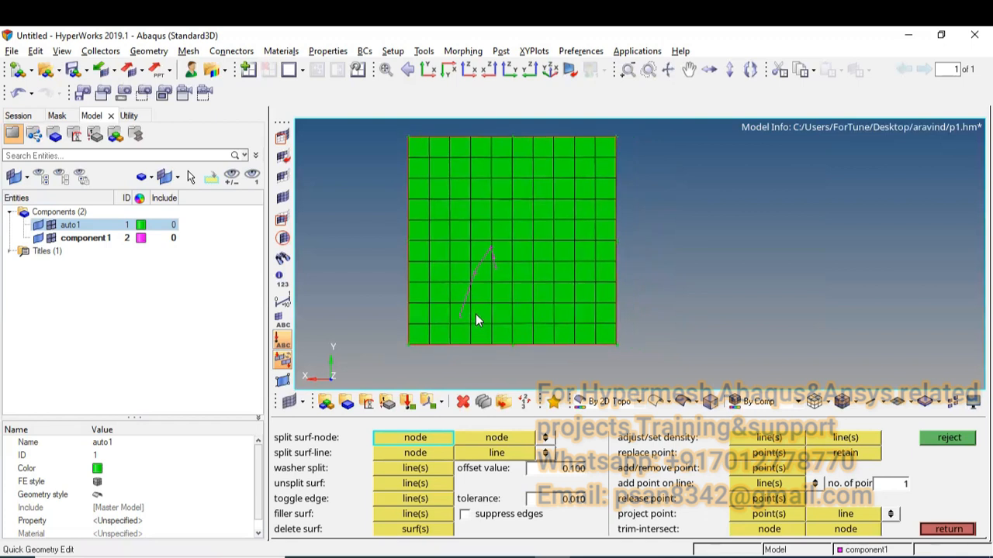
- Delete the stray bent line lying over the plate mesh
{"action": "key", "text": "F10"}
{"action": "key", "text": "F5"}
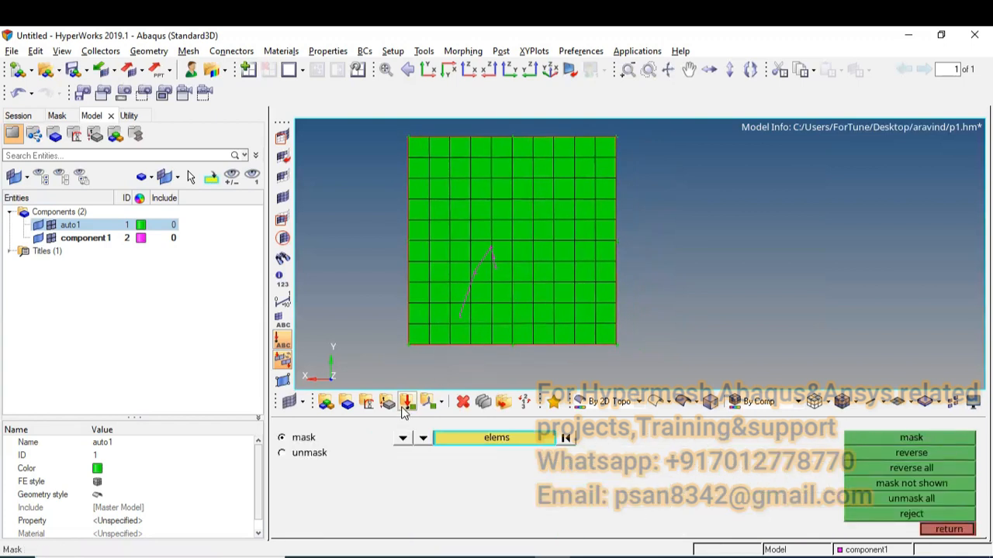
{"action": "left_click", "coordinate": [461, 404]}
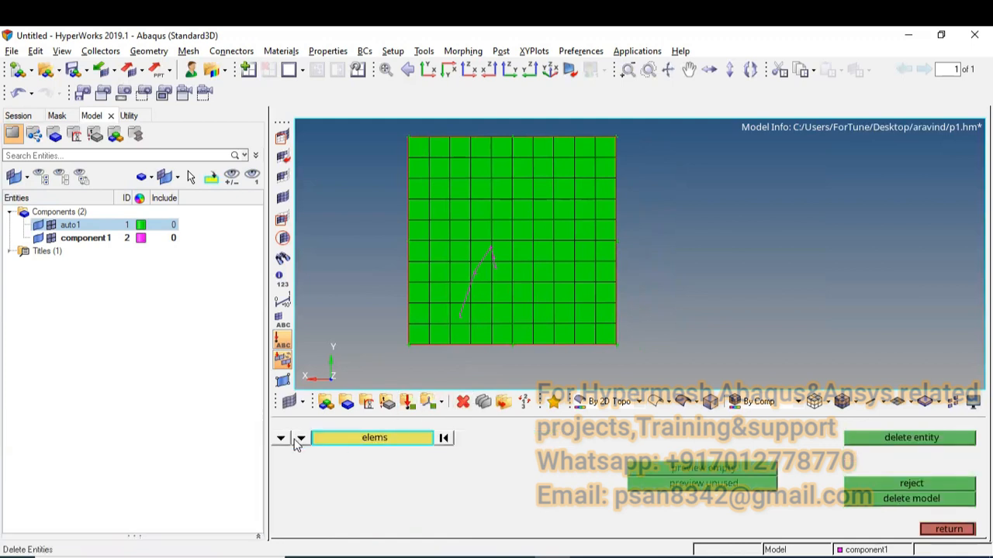
{"action": "left_click", "coordinate": [280, 438]}
{"action": "left_click", "coordinate": [359, 481]}
{"action": "scroll", "coordinate": [469, 282], "scroll_direction": "up", "scroll_amount": 2}
{"action": "left_click", "coordinate": [499, 221]}
{"action": "left_click", "coordinate": [898, 442]}
{"action": "scroll", "coordinate": [602, 234], "scroll_direction": "down", "scroll_amount": 5}
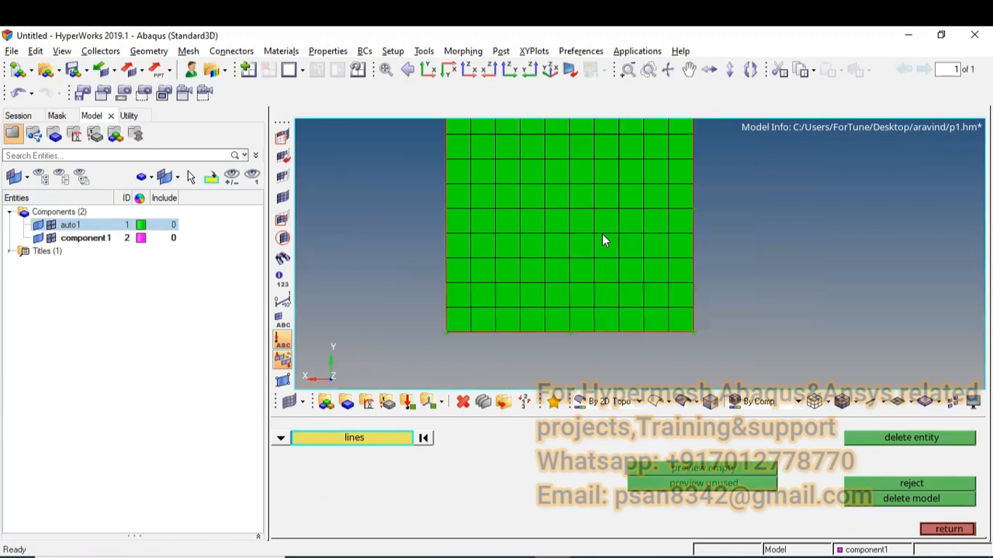
- Bring up Quick Geometry Edit again
{"action": "key", "text": "Escape"}
{"action": "key", "text": "Escape"}
{"action": "key", "text": "F11"}
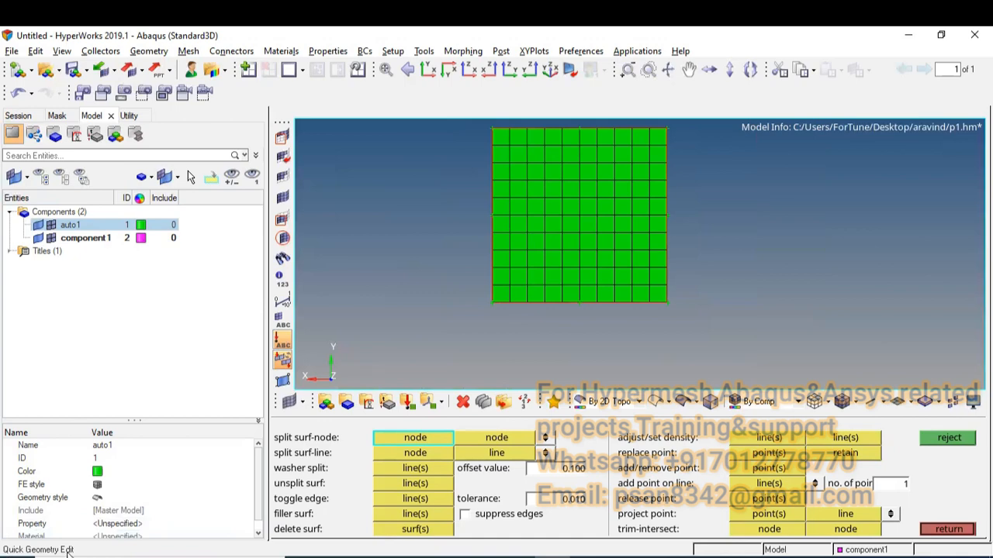
- Switch to the OneNote page and handwrite "quick geometry edit" beside the F11 arrow
{"action": "left_click", "coordinate": [512, 556]}
{"action": "key", "text": "Escape"}
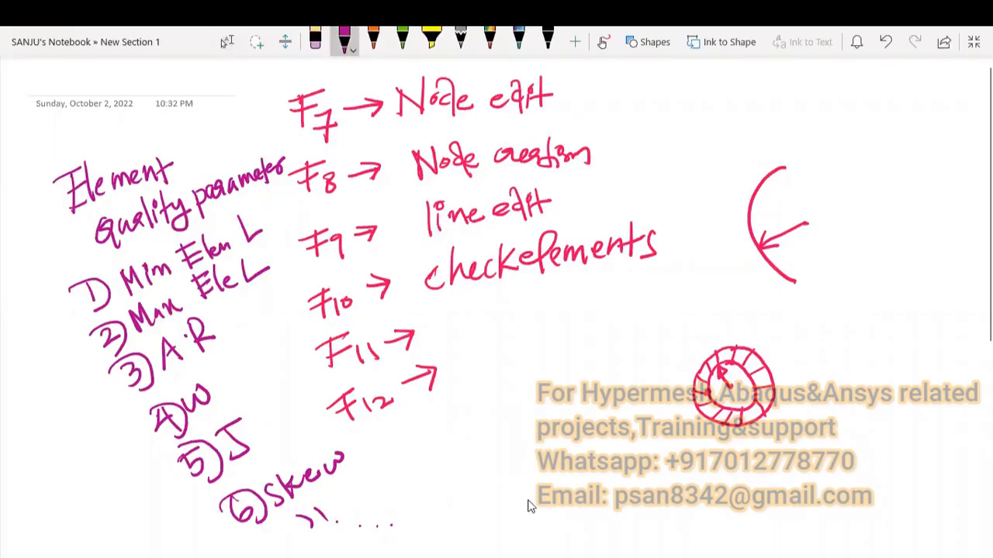
{"action": "mouse_move", "coordinate": [449, 309]}
{"action": "left_mouse_down"}
{"action": "mouse_move", "coordinate": [463, 335]}
{"action": "mouse_move", "coordinate": [519, 316]}
{"action": "mouse_move", "coordinate": [531, 335]}
{"action": "mouse_move", "coordinate": [555, 294]}
{"action": "mouse_move", "coordinate": [571, 298]}
{"action": "mouse_move", "coordinate": [613, 272]}
{"action": "mouse_move", "coordinate": [619, 288]}
{"action": "mouse_move", "coordinate": [639, 279]}
{"action": "mouse_move", "coordinate": [638, 313]}
{"action": "left_mouse_up"}
{"action": "left_click", "coordinate": [484, 299]}
{"action": "left_click_drag", "start_coordinate": [664, 273], "coordinate": [666, 289]}
{"action": "left_click_drag", "start_coordinate": [686, 269], "coordinate": [676, 282]}
{"action": "mouse_move", "coordinate": [679, 248]}
{"action": "left_mouse_down"}
{"action": "mouse_move", "coordinate": [687, 287]}
{"action": "mouse_move", "coordinate": [707, 280]}
{"action": "left_mouse_up"}
{"action": "left_click", "coordinate": [693, 252]}
{"action": "left_click_drag", "start_coordinate": [695, 261], "coordinate": [721, 251]}
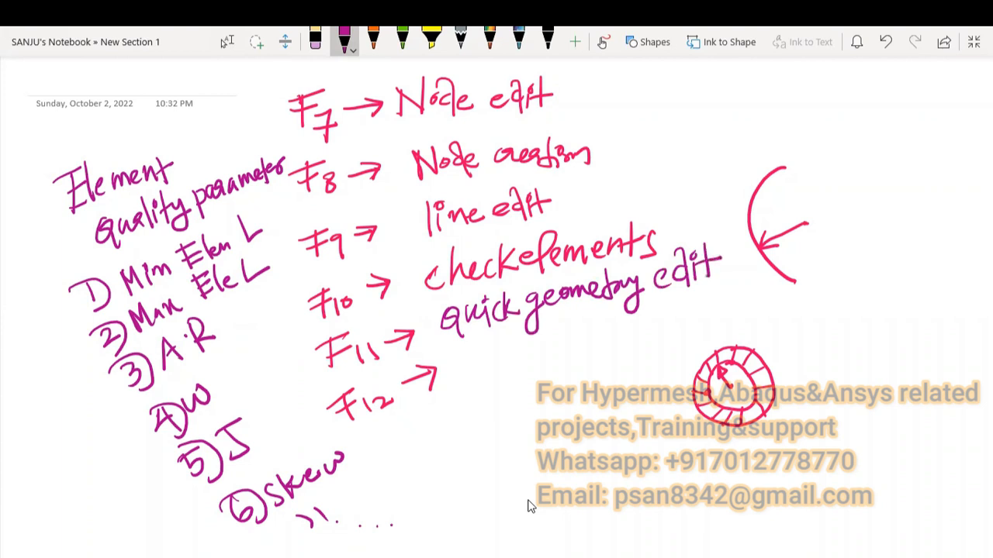
- Switch back to HyperWorks and mask all mesh elements of the plate, leaving its surface displayed
{"action": "key", "text": "alt+Tab"}
{"action": "right_click_drag", "start_coordinate": [666, 305], "coordinate": [641, 301], "text": "ctrl"}
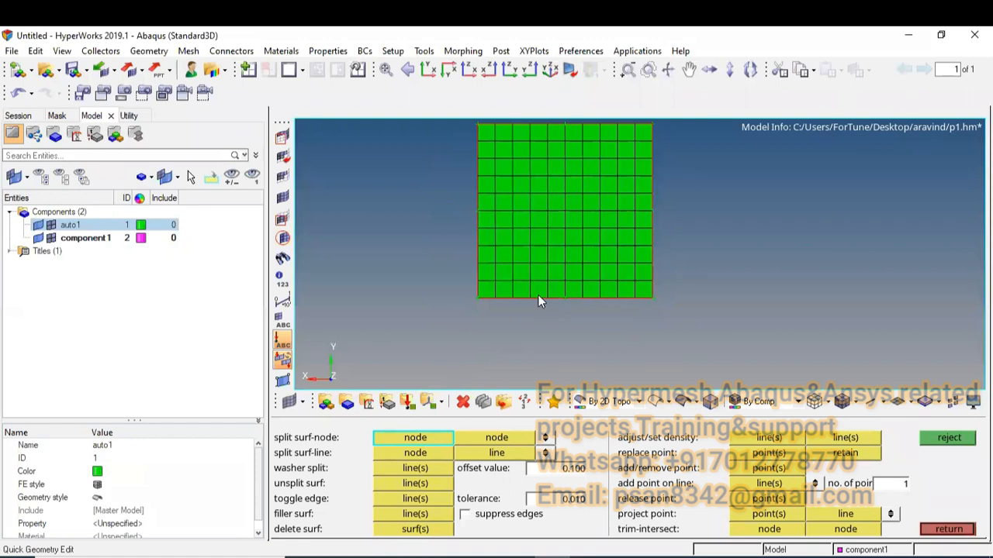
{"action": "scroll", "coordinate": [491, 306], "scroll_direction": "up", "scroll_amount": 2}
{"action": "right_click_drag", "start_coordinate": [519, 311], "coordinate": [485, 300], "text": "ctrl"}
{"action": "scroll", "coordinate": [483, 298], "scroll_direction": "down", "scroll_amount": 2}
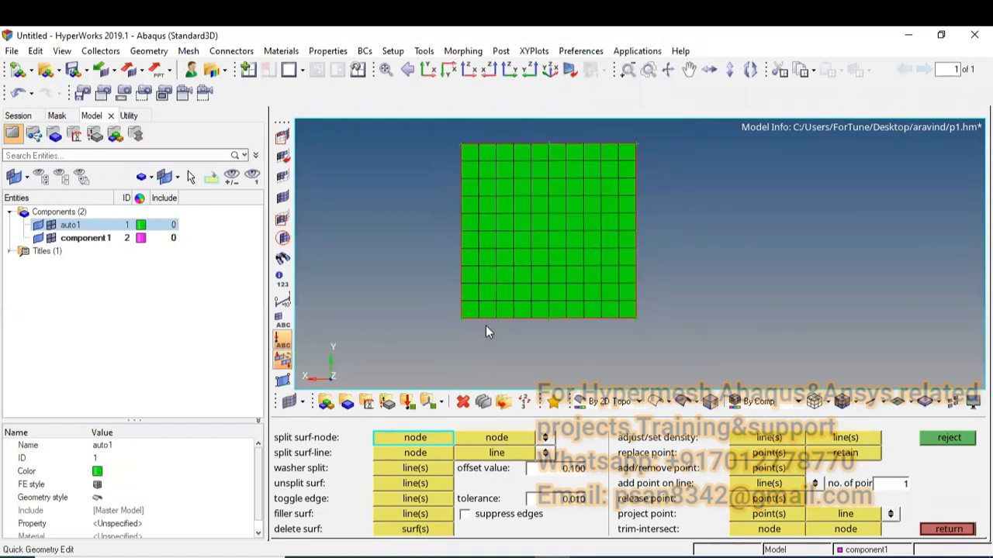
{"action": "key", "text": "F5"}
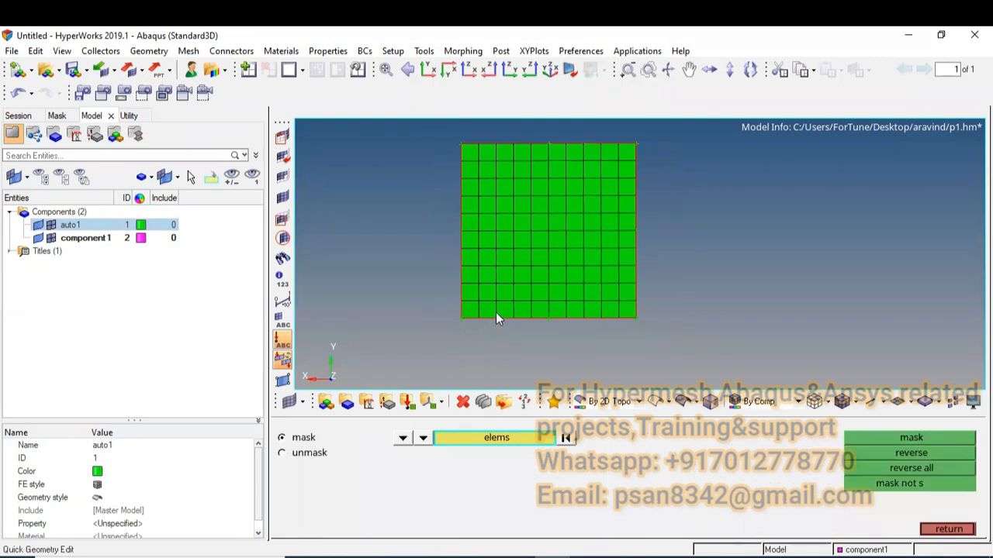
{"action": "scroll", "coordinate": [469, 273], "scroll_direction": "down", "scroll_amount": 2}
{"action": "left_click", "coordinate": [894, 438]}
{"action": "scroll", "coordinate": [520, 306], "scroll_direction": "up", "scroll_amount": 2}
{"action": "right_click_drag", "start_coordinate": [512, 312], "coordinate": [539, 309], "text": "ctrl"}
- Create 5 nodes along the plate surface's bottom edge with Extract Parametric on the line
{"action": "key", "text": "F11"}
{"action": "key", "text": "F8"}
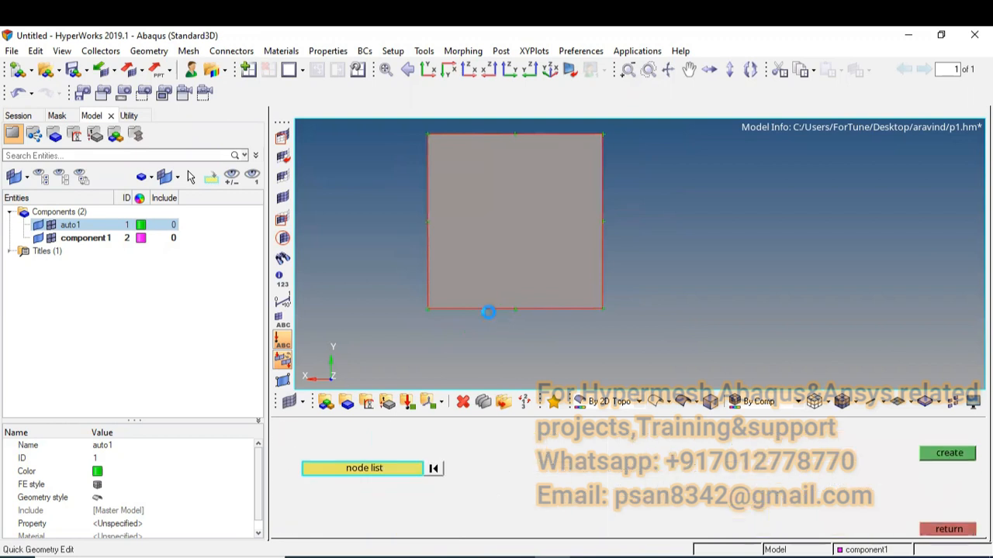
{"action": "scroll", "coordinate": [481, 308], "scroll_direction": "up", "scroll_amount": 1}
{"action": "left_click", "coordinate": [341, 432]}
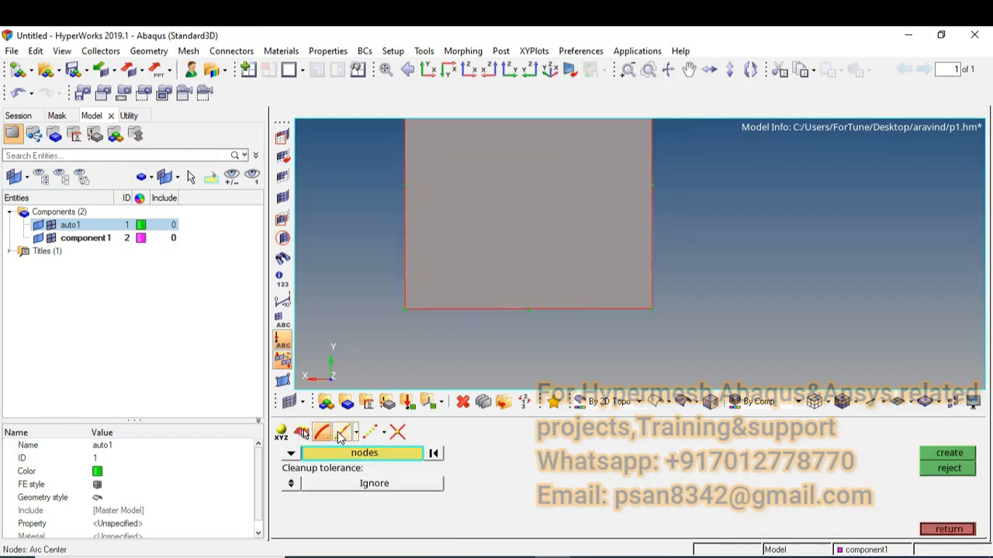
{"action": "left_click", "coordinate": [484, 310]}
{"action": "left_click", "coordinate": [772, 486]}
{"action": "type", "text": "8"}
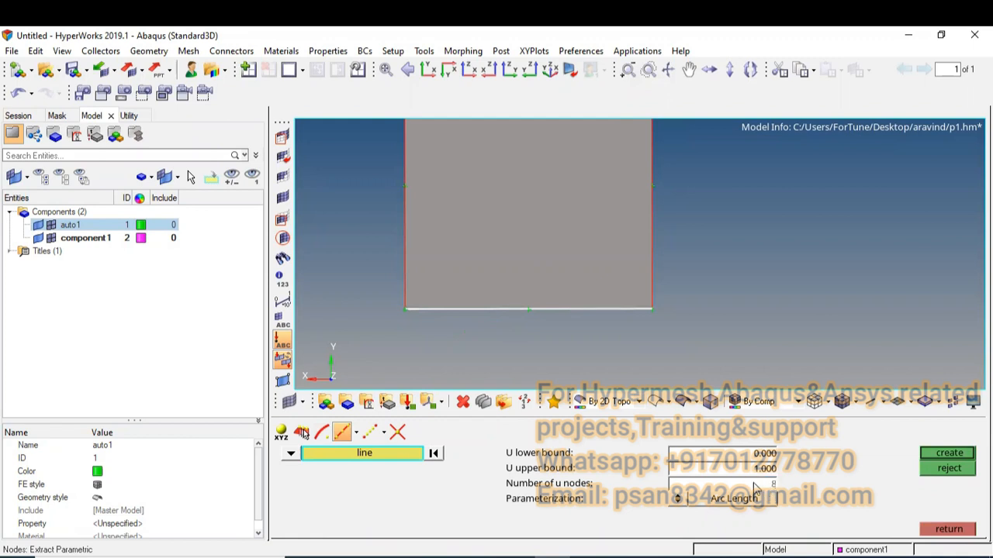
{"action": "double_click", "coordinate": [770, 485]}
{"action": "left_click", "coordinate": [766, 486]}
{"action": "key", "text": "BackSpace"}
{"action": "type", "text": "5"}
{"action": "left_click", "coordinate": [939, 455]}
- Create 5 nodes along the plate surface's top edge with the same parametric extraction
{"action": "scroll", "coordinate": [617, 340], "scroll_direction": "down", "scroll_amount": 2}
{"action": "left_click", "coordinate": [573, 203]}
{"action": "middle_click", "coordinate": [573, 203]}
{"action": "right_click_drag", "start_coordinate": [574, 242], "coordinate": [571, 222], "text": "ctrl"}
{"action": "key", "text": "F11"}
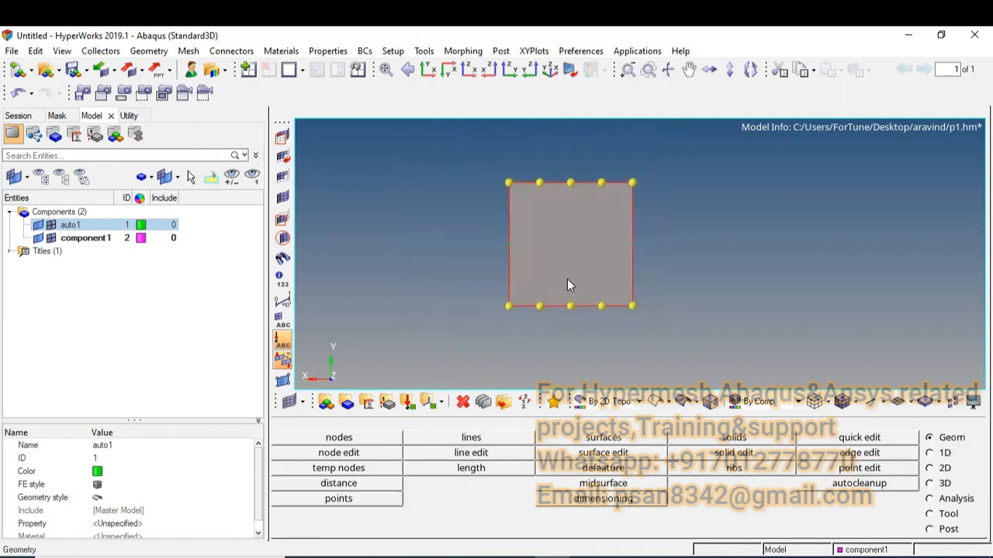
- Open Quick Geometry Edit and examine the split surf-node option for the plate surface
{"action": "key", "text": "F11"}
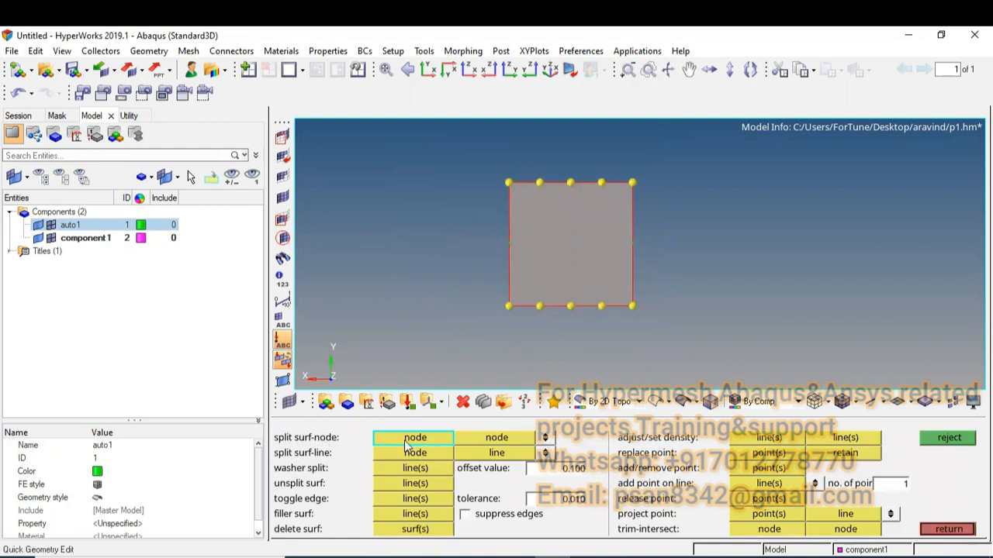
{"action": "right_click_drag", "start_coordinate": [529, 313], "coordinate": [504, 325], "text": "ctrl"}
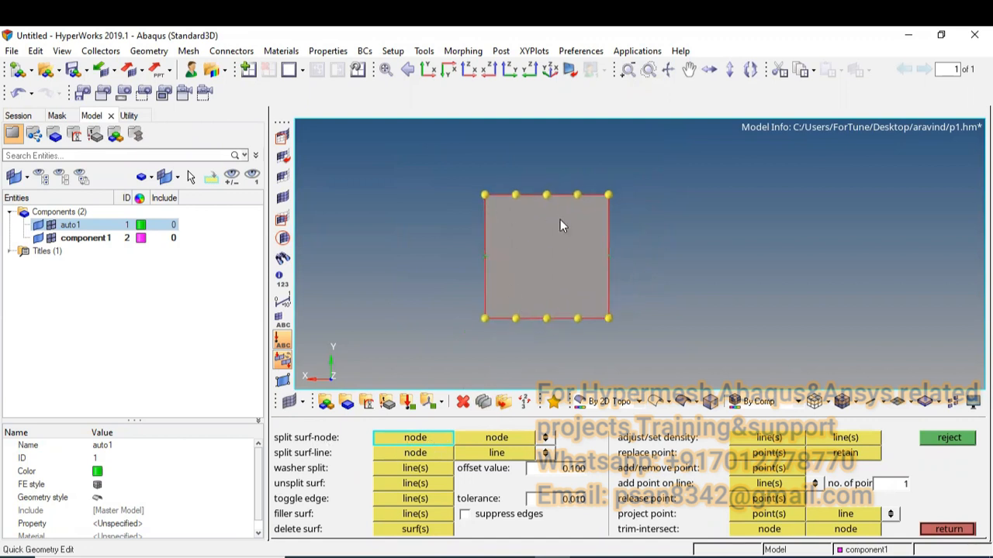
{"action": "right_click_drag", "start_coordinate": [522, 290], "coordinate": [483, 294], "text": "ctrl"}
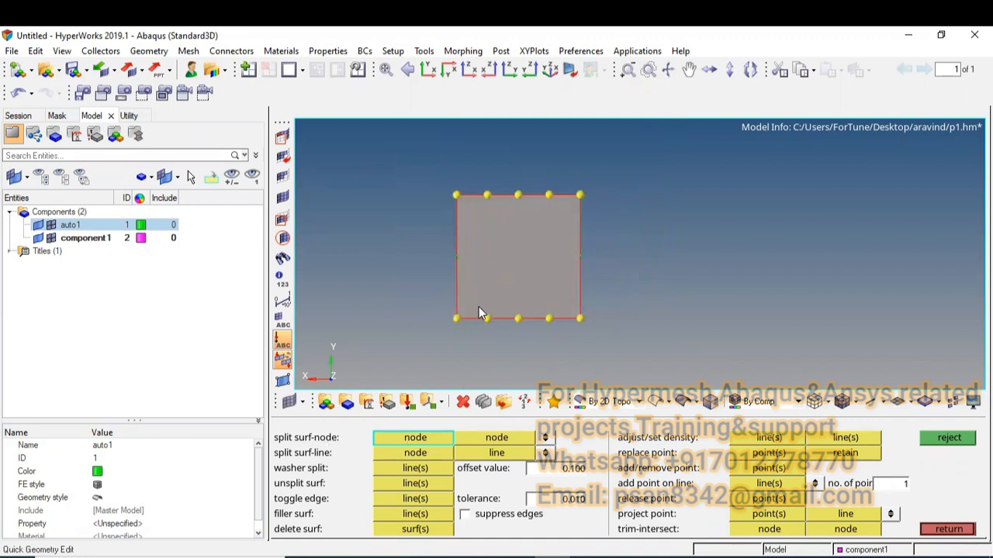
- Select the plate surface as surfs in Delete Entities to highlight its extent, without deleting it
{"action": "left_click", "coordinate": [463, 402]}
{"action": "left_click", "coordinate": [280, 439]}
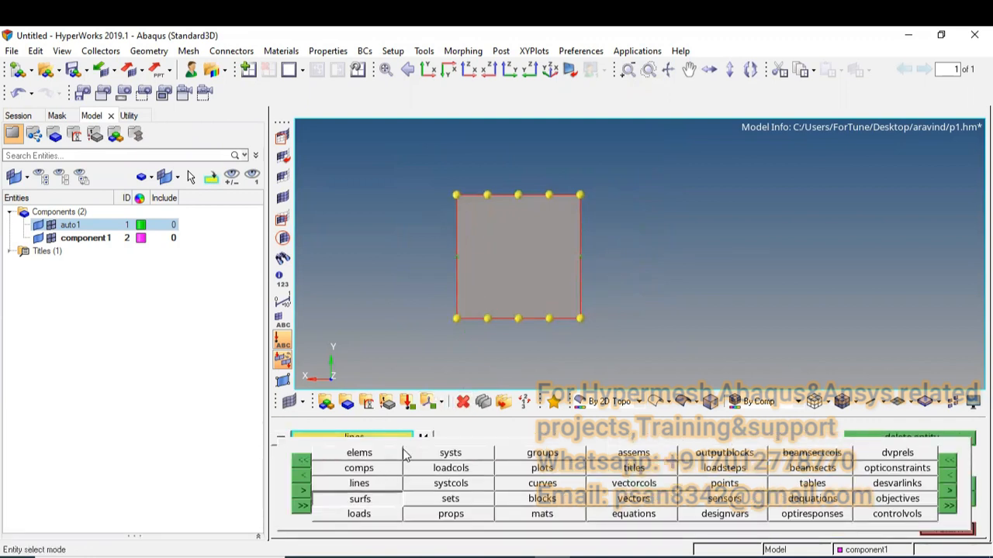
{"action": "left_click", "coordinate": [358, 501]}
{"action": "scroll", "coordinate": [497, 306], "scroll_direction": "up", "scroll_amount": 2}
{"action": "left_click", "coordinate": [496, 301]}
{"action": "scroll", "coordinate": [473, 233], "scroll_direction": "down", "scroll_amount": 2}
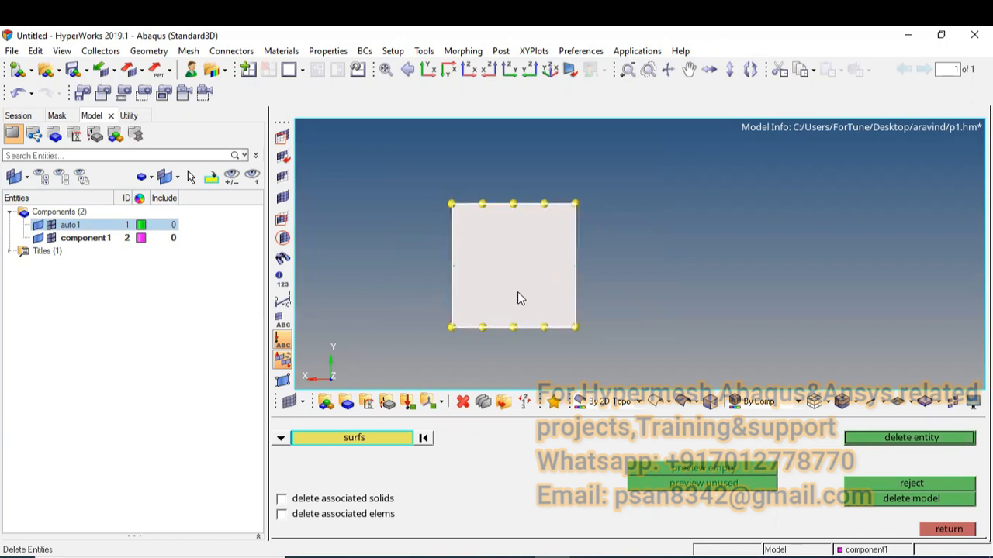
- Split the plate surface vertically between the second bottom-edge node and the second top-edge node with split surf-node
{"action": "key", "text": "F11"}
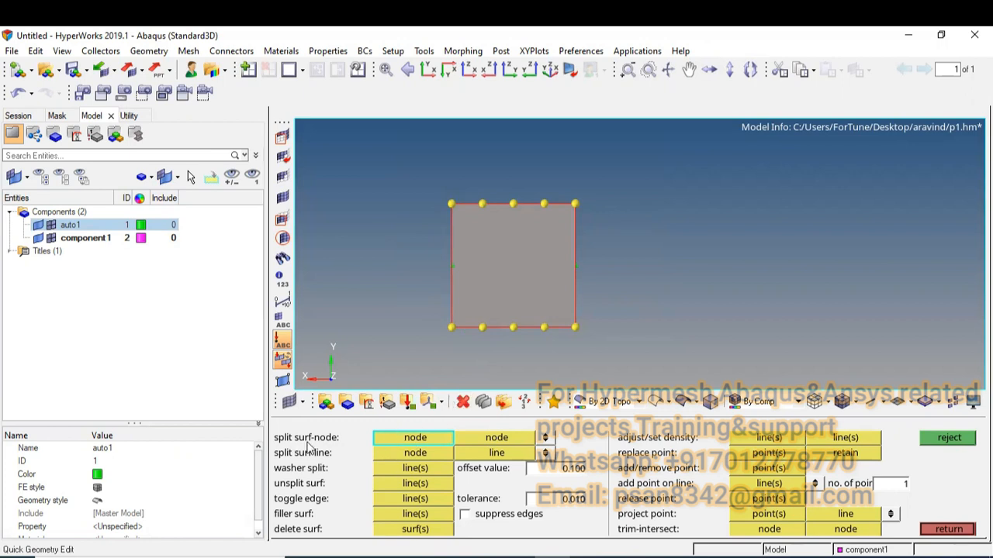
{"action": "scroll", "coordinate": [485, 328], "scroll_direction": "up", "scroll_amount": 4}
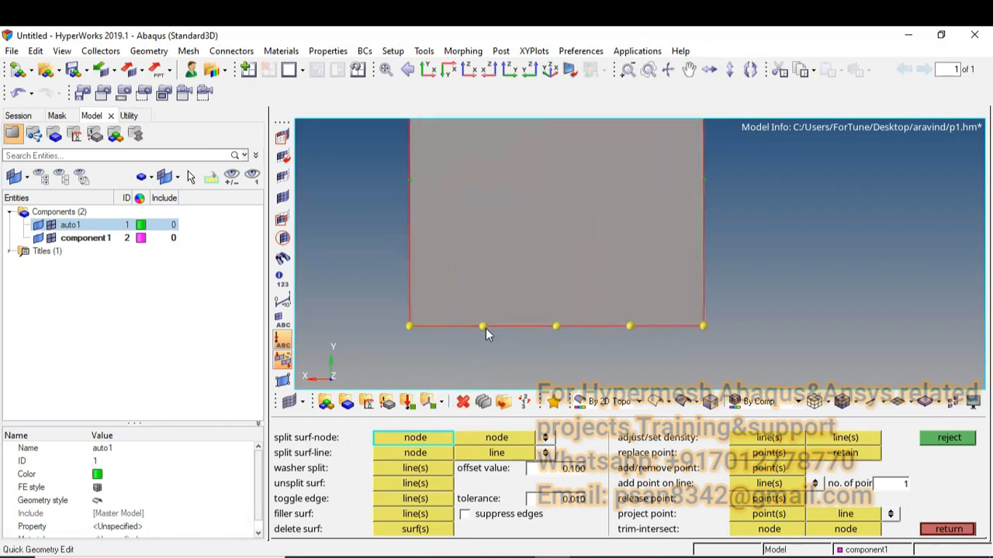
{"action": "left_click", "coordinate": [484, 328]}
{"action": "scroll", "coordinate": [488, 295], "scroll_direction": "down", "scroll_amount": 4}
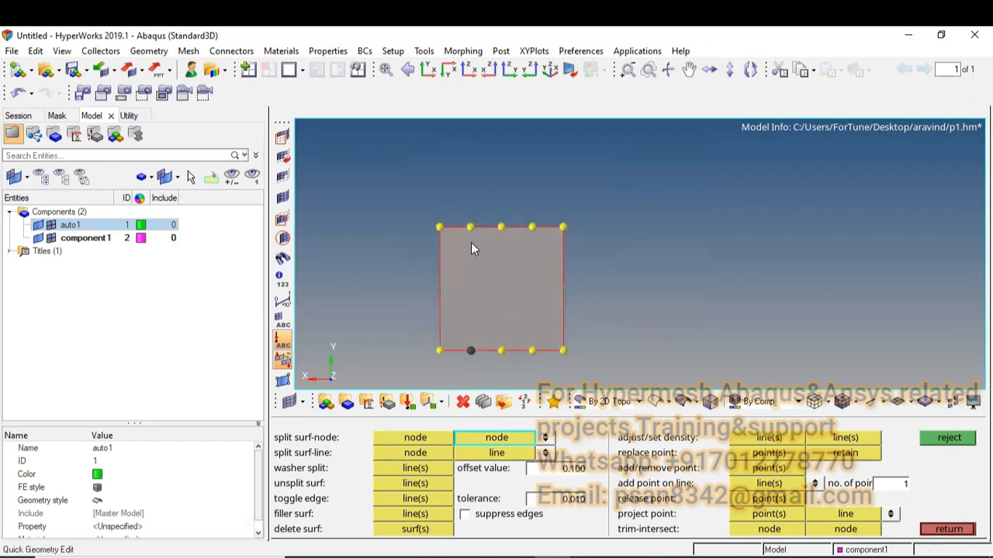
{"action": "scroll", "coordinate": [471, 232], "scroll_direction": "up", "scroll_amount": 3}
{"action": "left_click", "coordinate": [470, 221]}
{"action": "scroll", "coordinate": [473, 228], "scroll_direction": "down", "scroll_amount": 2}
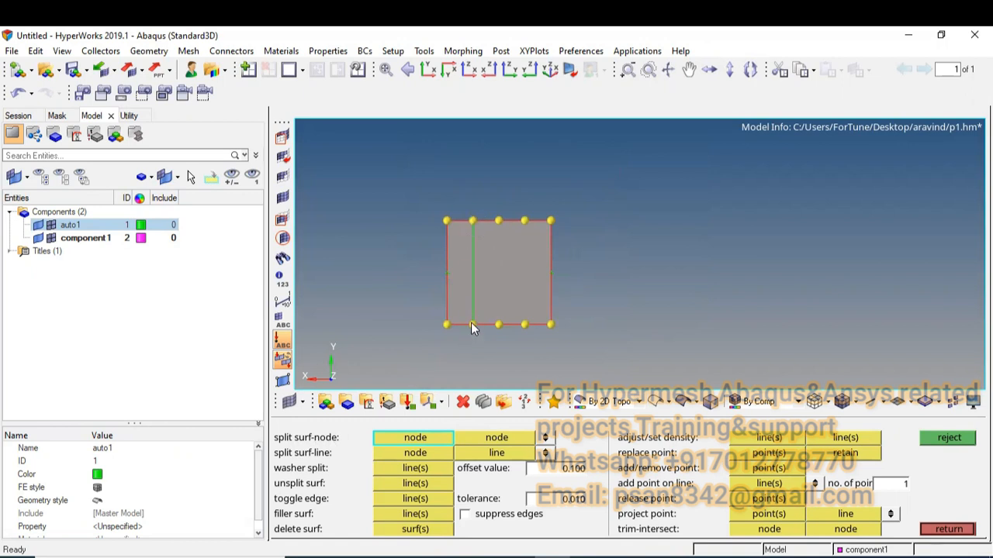
- Highlight the narrow and wide parts of the split plate as surfs in Delete Entities, without deleting them, and return to Quick Geometry Edit
{"action": "key", "text": "F2"}
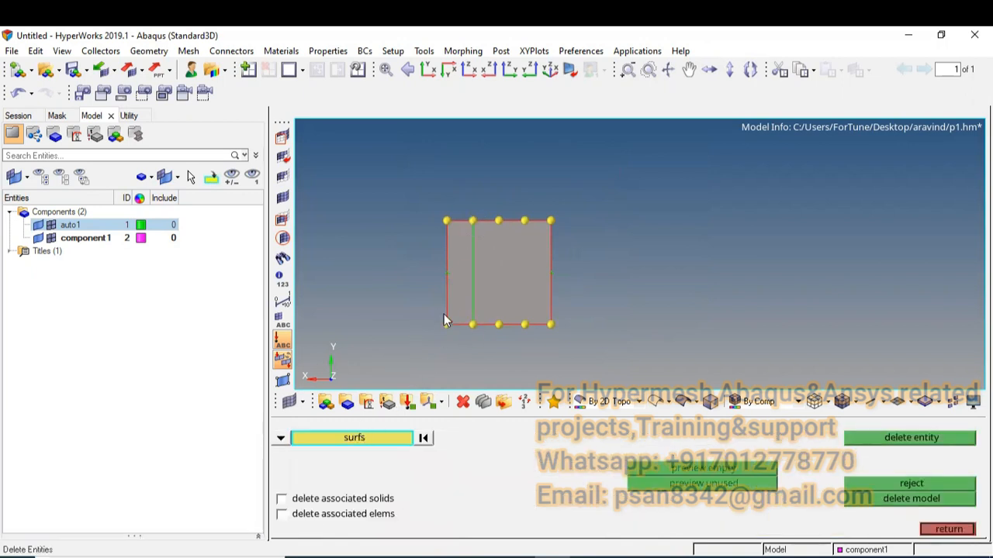
{"action": "left_click", "coordinate": [452, 303]}
{"action": "left_click", "coordinate": [487, 299]}
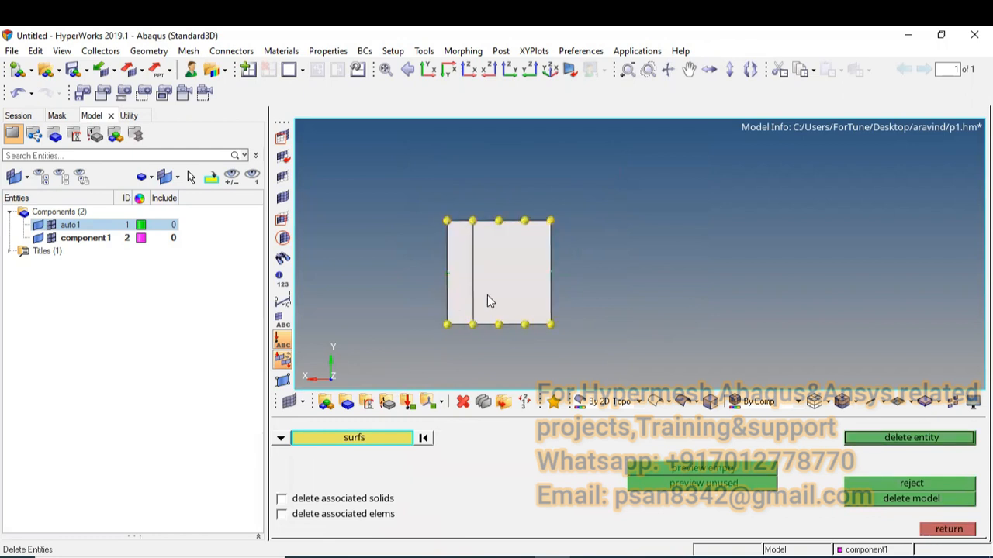
{"action": "right_click", "coordinate": [500, 293]}
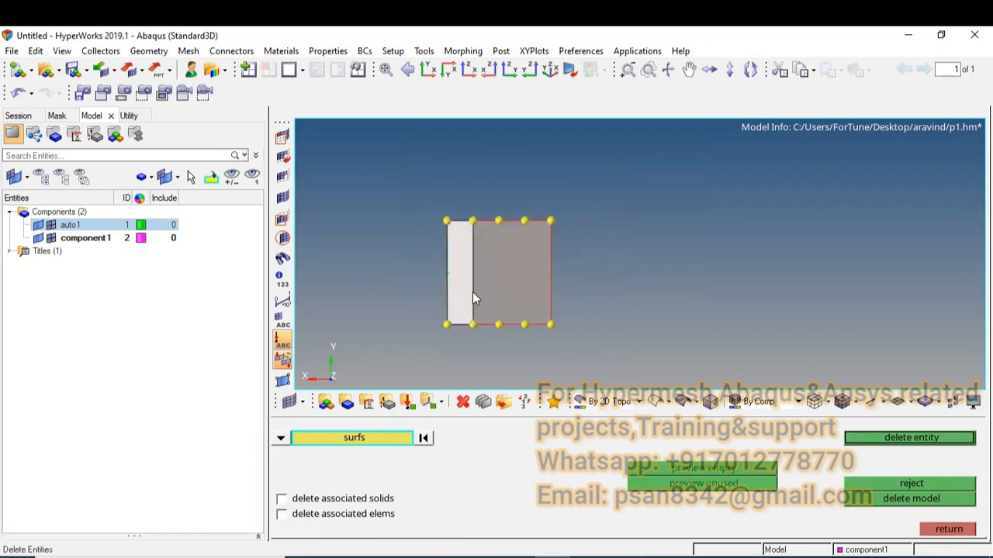
{"action": "key", "text": "F11"}
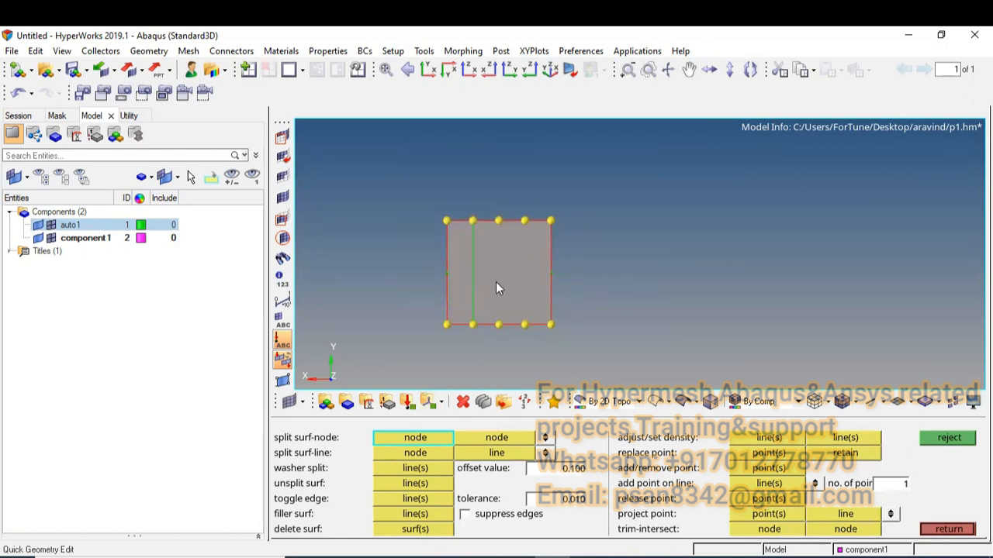
- Create 5 nodes along the plate surface's right edge with the parametric node extraction
{"action": "scroll", "coordinate": [493, 286], "scroll_direction": "up", "scroll_amount": 1}
{"action": "key", "text": "F8"}
{"action": "left_click", "coordinate": [567, 289]}
{"action": "middle_click", "coordinate": [567, 288]}
{"action": "middle_click", "coordinate": [567, 290]}
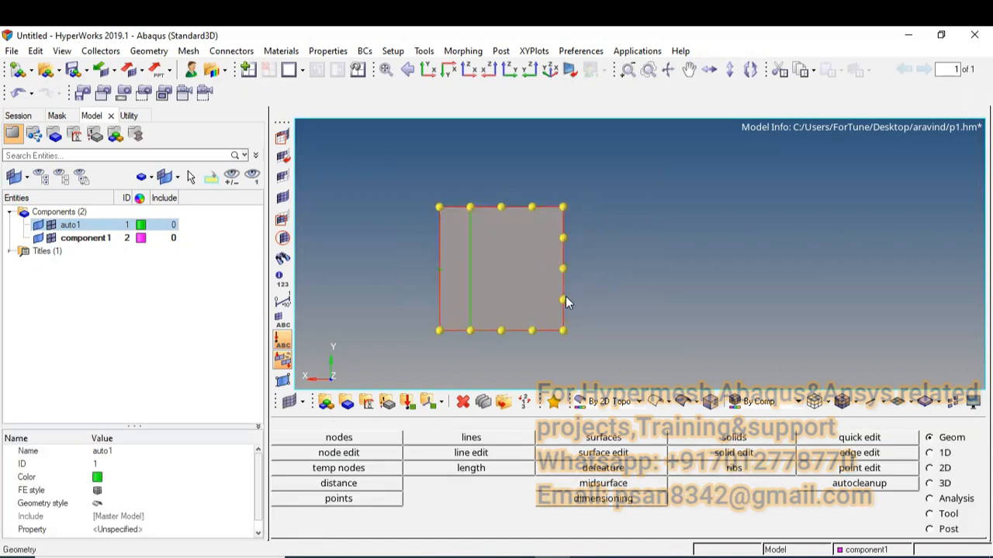
- Split the wide surface horizontally from the right edge's middle node to the vertical split line with split surf-line
{"action": "key", "text": "F11"}
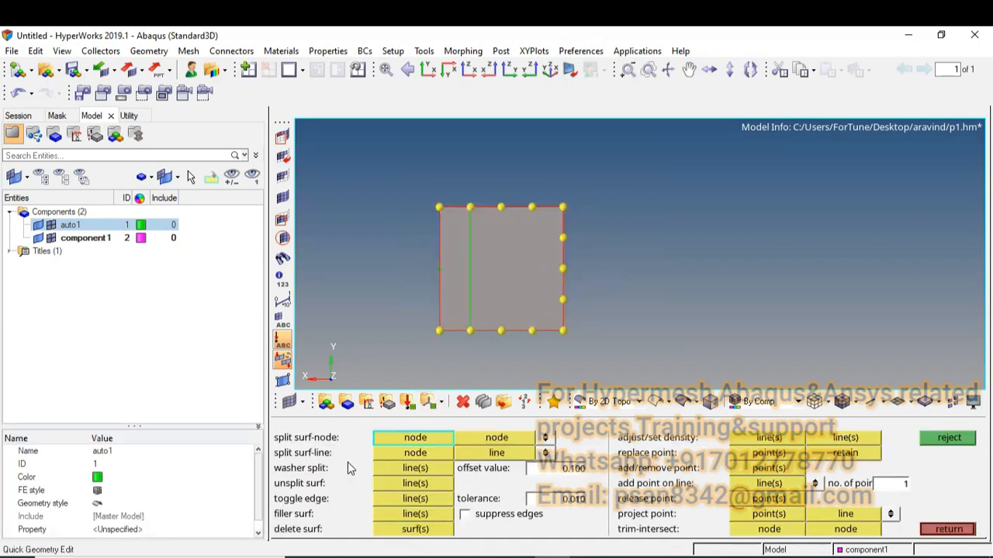
{"action": "left_click", "coordinate": [414, 453]}
{"action": "scroll", "coordinate": [561, 266], "scroll_direction": "up", "scroll_amount": 2}
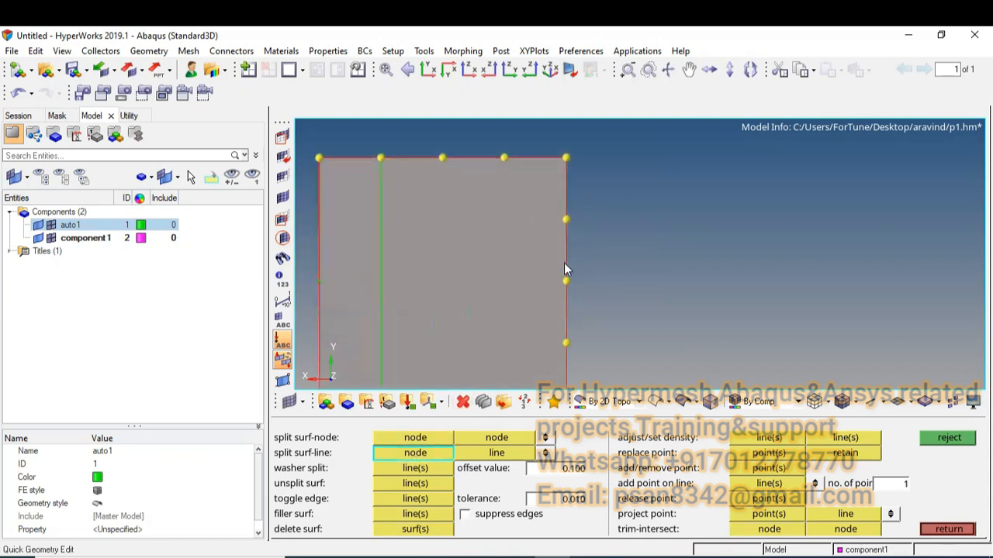
{"action": "left_click", "coordinate": [565, 280]}
{"action": "scroll", "coordinate": [564, 280], "scroll_direction": "down", "scroll_amount": 1}
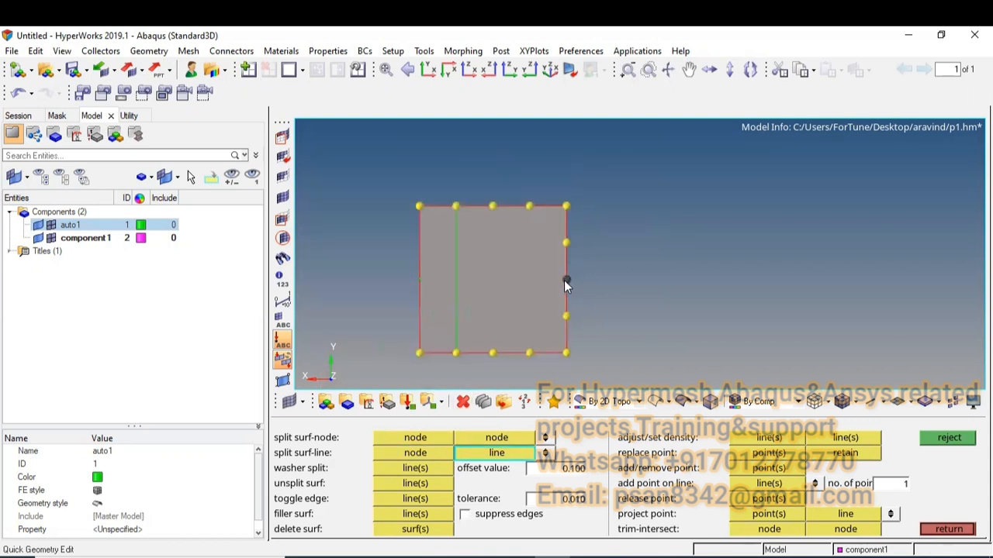
{"action": "scroll", "coordinate": [457, 278], "scroll_direction": "up", "scroll_amount": 1}
{"action": "left_click", "coordinate": [457, 278]}
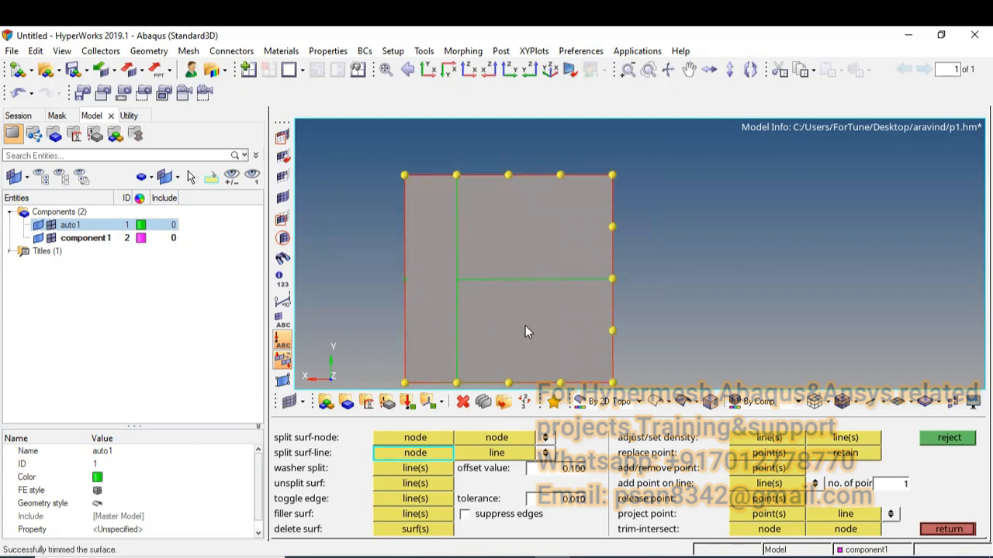
{"action": "scroll", "coordinate": [507, 289], "scroll_direction": "down", "scroll_amount": 1}
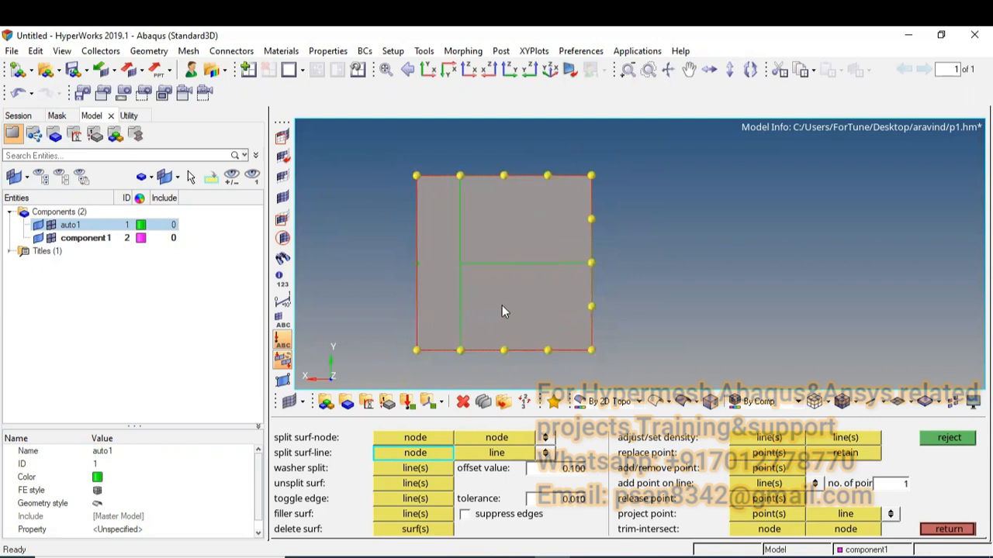
- Activate washer split, switch to OneNote and sketch a rectangular plate with a central hole and a divided washer ring around it
{"action": "left_click", "coordinate": [396, 468]}
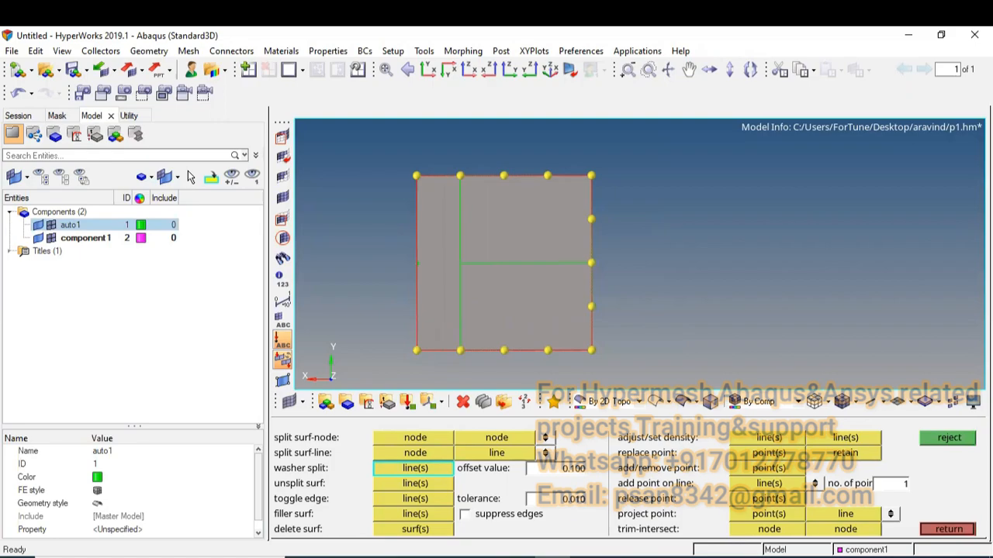
{"action": "key", "text": "alt+Tab"}
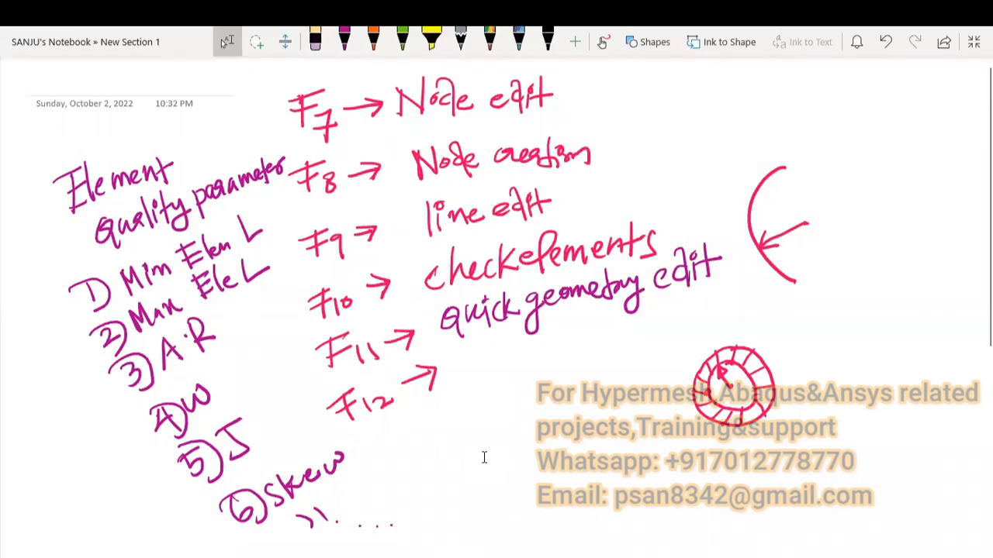
{"action": "key", "text": "ctrl+alt+shift+p"}
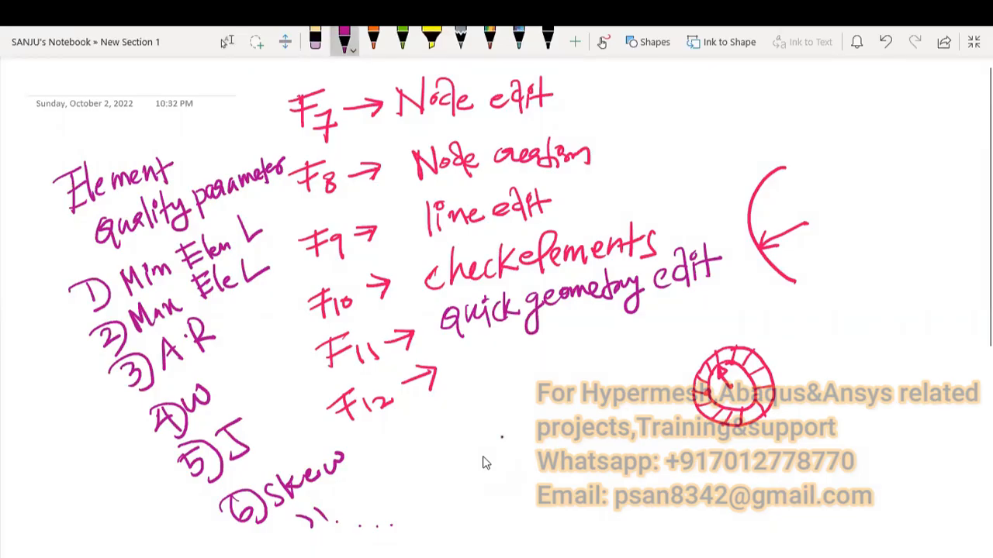
{"action": "mouse_move", "coordinate": [501, 437]}
{"action": "left_mouse_down"}
{"action": "mouse_move", "coordinate": [627, 477]}
{"action": "mouse_move", "coordinate": [504, 530]}
{"action": "mouse_move", "coordinate": [463, 459]}
{"action": "mouse_move", "coordinate": [503, 436]}
{"action": "mouse_move", "coordinate": [529, 463]}
{"action": "mouse_move", "coordinate": [531, 487]}
{"action": "mouse_move", "coordinate": [549, 490]}
{"action": "mouse_move", "coordinate": [562, 470]}
{"action": "mouse_move", "coordinate": [536, 457]}
{"action": "left_mouse_up"}
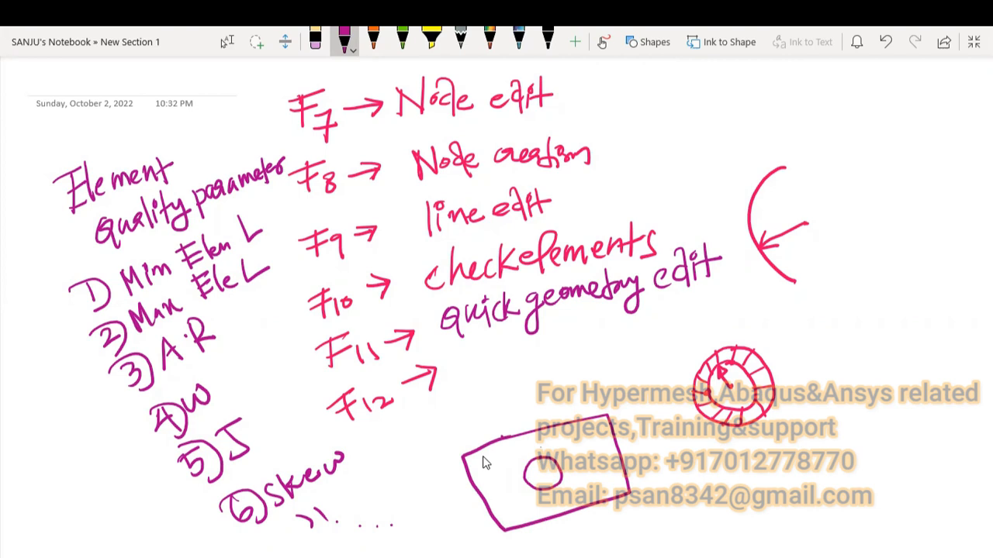
{"action": "mouse_move", "coordinate": [535, 446]}
{"action": "left_mouse_down"}
{"action": "mouse_move", "coordinate": [518, 464]}
{"action": "mouse_move", "coordinate": [518, 484]}
{"action": "mouse_move", "coordinate": [549, 498]}
{"action": "mouse_move", "coordinate": [571, 479]}
{"action": "mouse_move", "coordinate": [561, 455]}
{"action": "mouse_move", "coordinate": [538, 448]}
{"action": "left_mouse_up"}
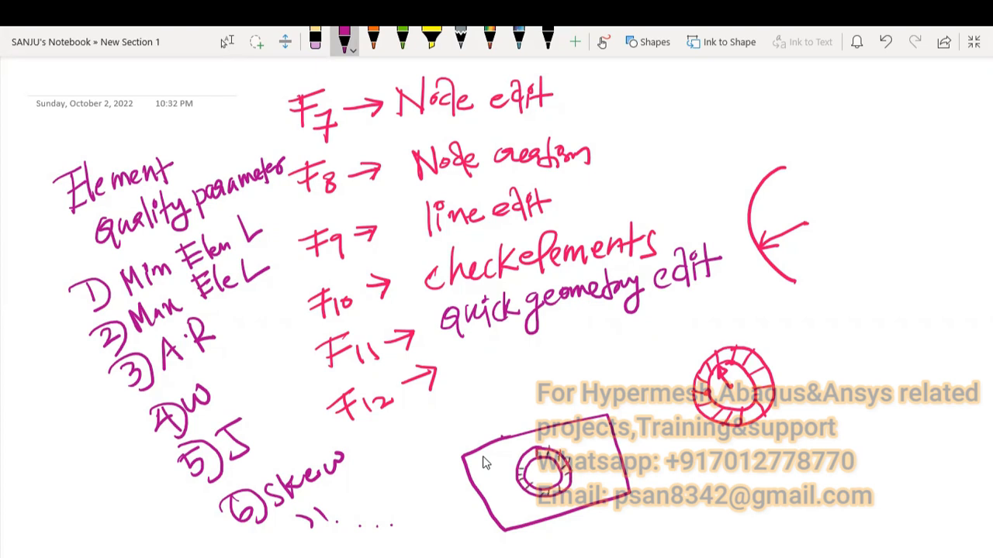
- Mark the sketched washer ring with an arrow and the note "1,2", and switch back to HyperMesh
{"action": "left_click_drag", "start_coordinate": [540, 474], "coordinate": [597, 440]}
{"action": "mouse_move", "coordinate": [549, 467]}
{"action": "left_mouse_down"}
{"action": "mouse_move", "coordinate": [561, 463]}
{"action": "mouse_move", "coordinate": [556, 479]}
{"action": "mouse_move", "coordinate": [568, 457]}
{"action": "mouse_move", "coordinate": [604, 473]}
{"action": "mouse_move", "coordinate": [615, 454]}
{"action": "left_mouse_up"}
{"action": "left_click_drag", "start_coordinate": [610, 451], "coordinate": [620, 463]}
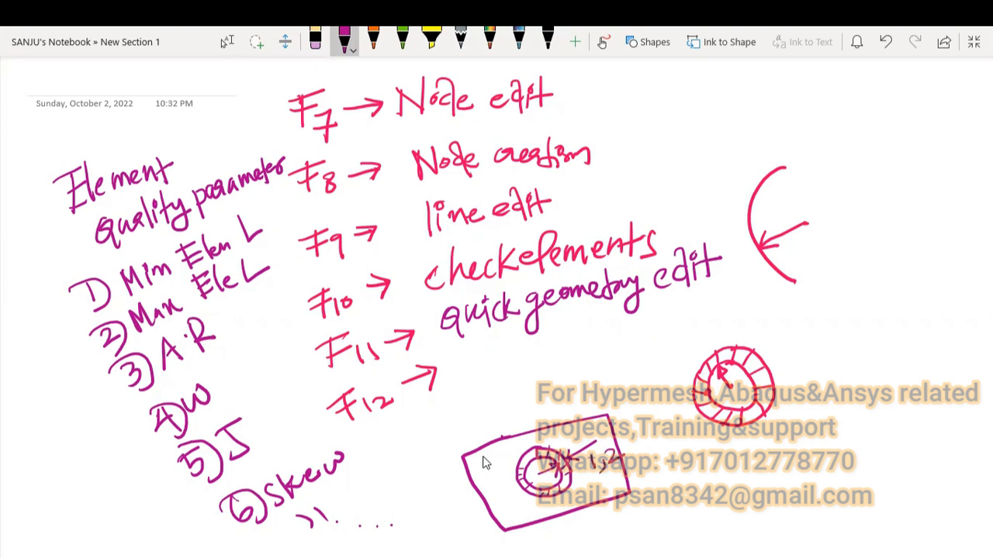
{"action": "key", "text": "alt+Tab"}
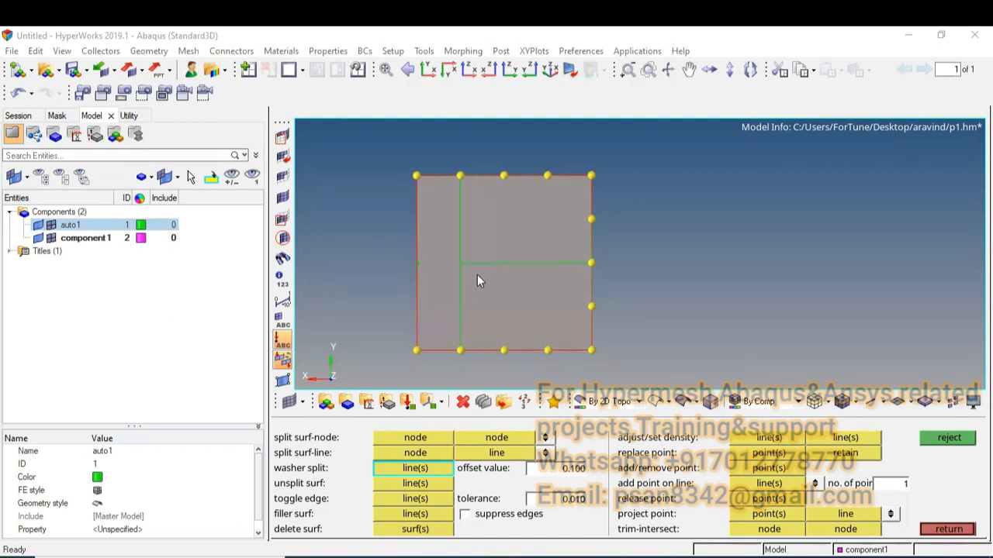
- Try a washer split on the horizontal split line with an offset value of 0.100, and reject it
{"action": "scroll", "coordinate": [487, 263], "scroll_direction": "up", "scroll_amount": 1}
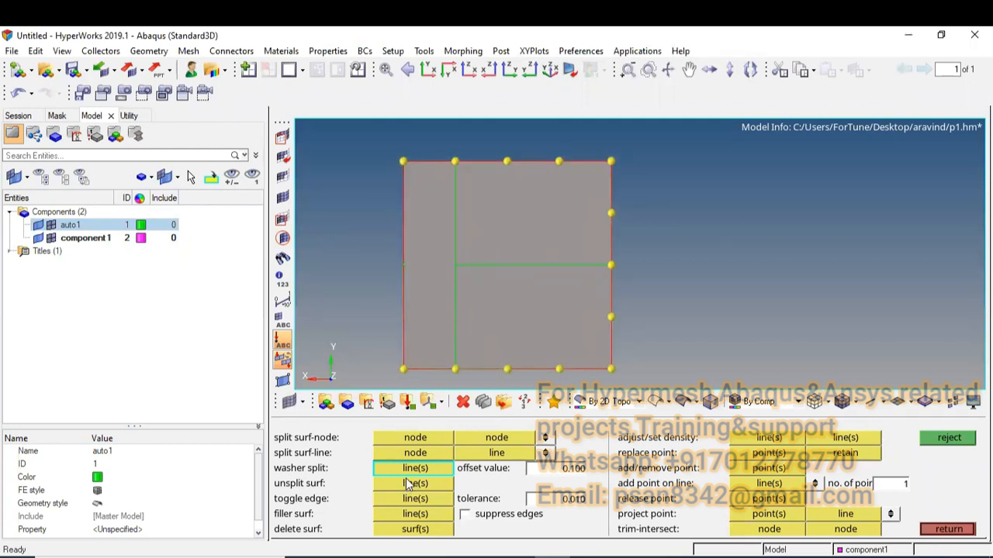
{"action": "scroll", "coordinate": [517, 272], "scroll_direction": "up", "scroll_amount": 1}
{"action": "left_click", "coordinate": [517, 266]}
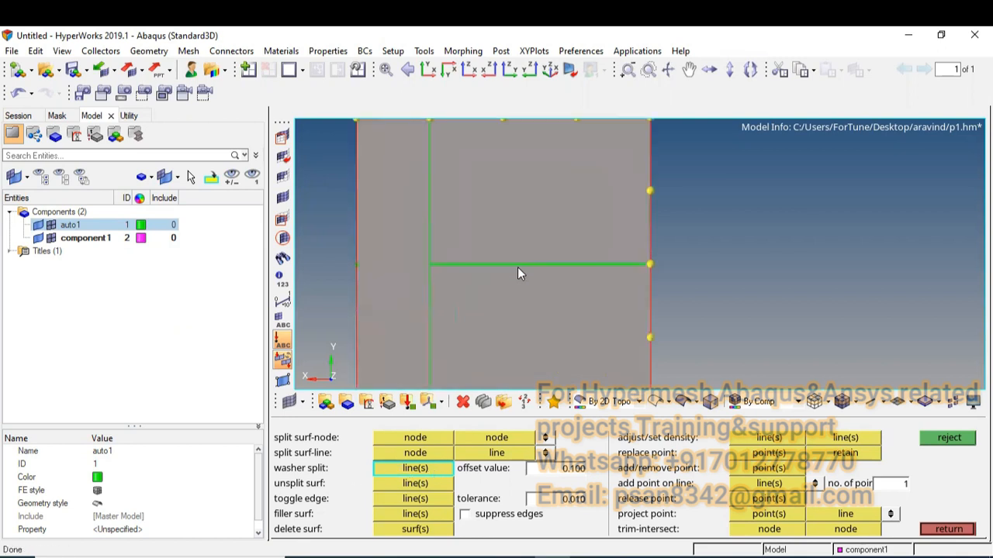
{"action": "left_click", "coordinate": [947, 440]}
- Washer split the surfaces on both sides of the horizontal split line with an offset value of 1.000
{"action": "left_click", "coordinate": [576, 468]}
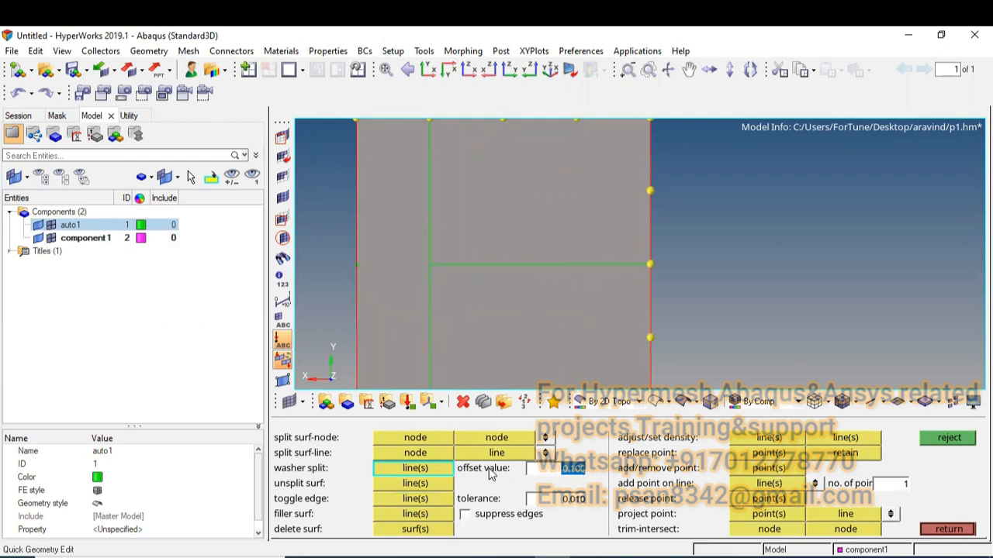
{"action": "type", "text": "1.000"}
{"action": "left_click", "coordinate": [548, 271]}
{"action": "scroll", "coordinate": [506, 252], "scroll_direction": "up", "scroll_amount": 3, "text": "ctrl"}
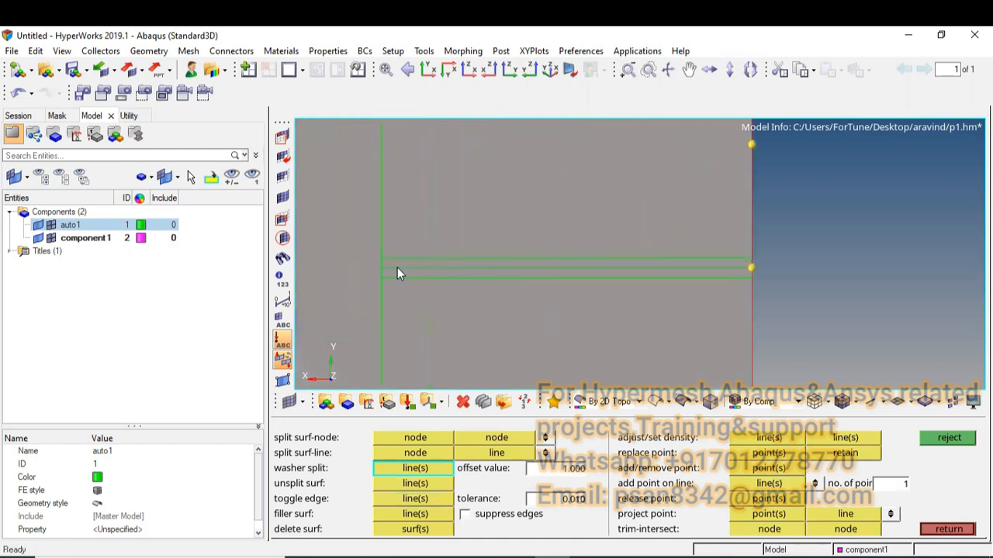
{"action": "scroll", "coordinate": [397, 266], "scroll_direction": "up", "scroll_amount": 3, "text": "ctrl"}
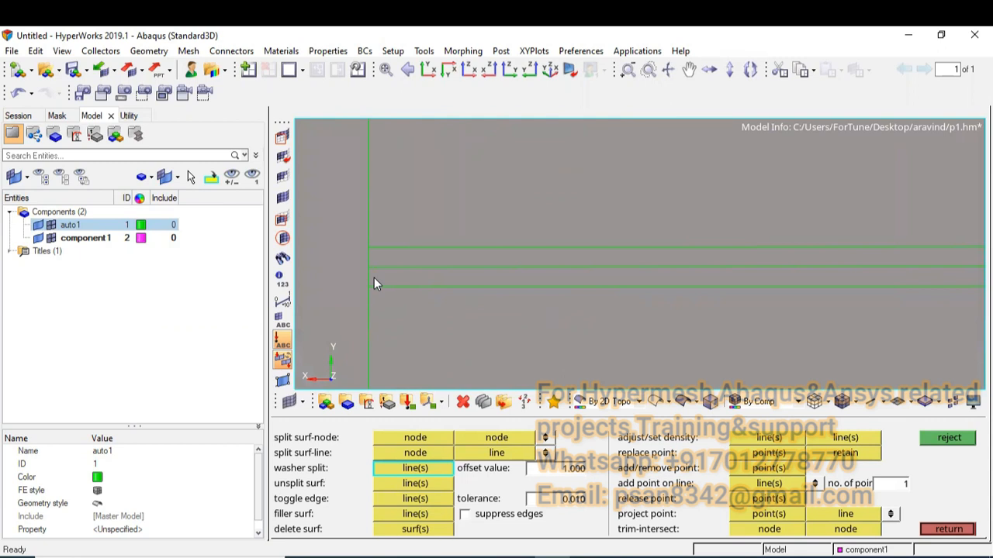
{"action": "scroll", "coordinate": [374, 283], "scroll_direction": "down", "scroll_amount": 4, "text": "ctrl"}
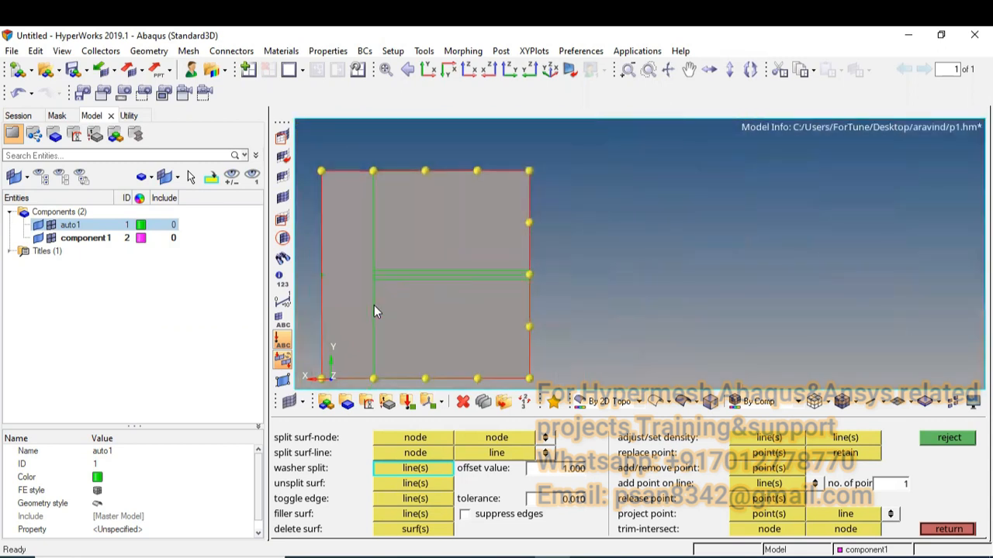
- Unsplit the plate surface along the two washer offset lines and the horizontal split line between them
{"action": "left_click", "coordinate": [405, 483]}
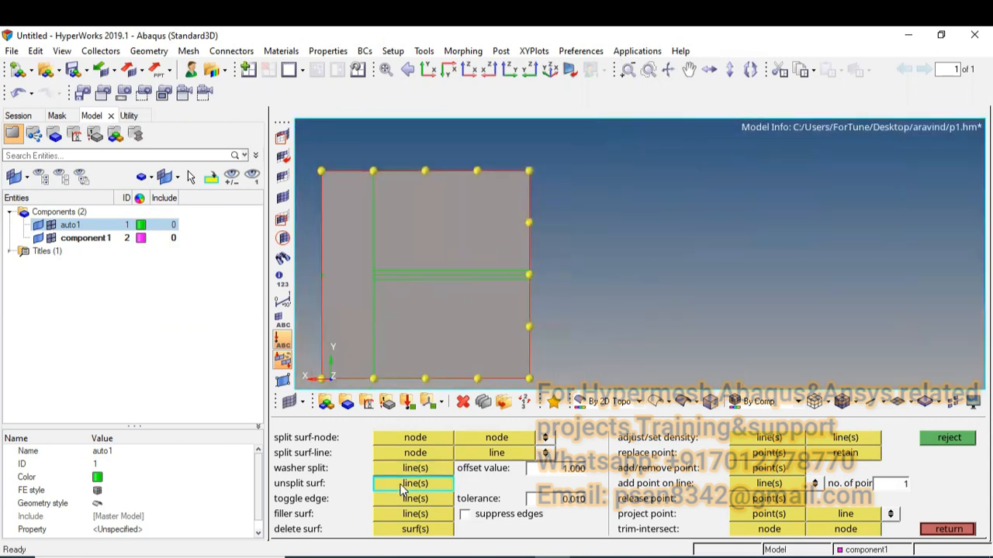
{"action": "right_click_drag", "start_coordinate": [387, 306], "coordinate": [438, 303], "text": "ctrl"}
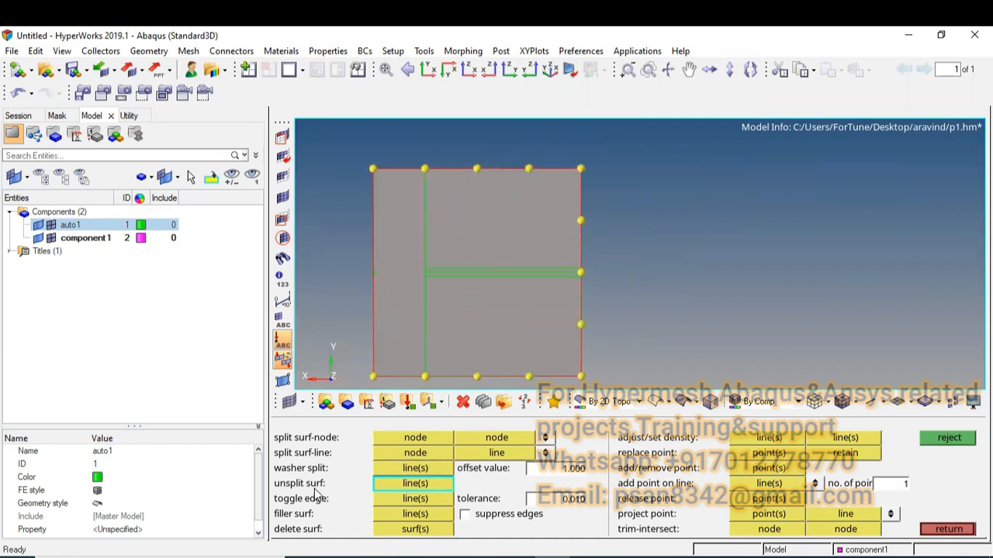
{"action": "scroll", "coordinate": [439, 304], "scroll_direction": "up", "scroll_amount": 5, "text": "ctrl"}
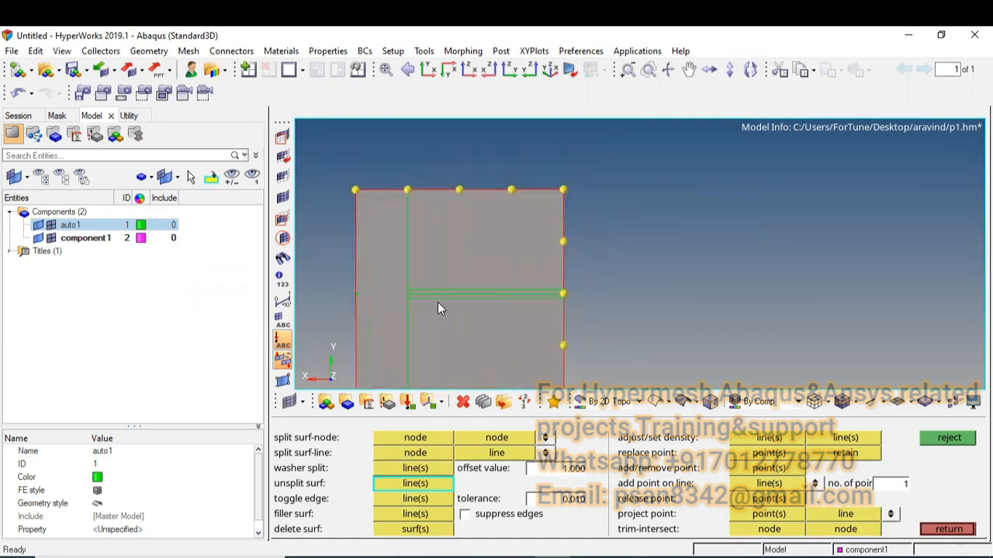
{"action": "right_click_drag", "start_coordinate": [404, 279], "coordinate": [465, 271], "text": "ctrl"}
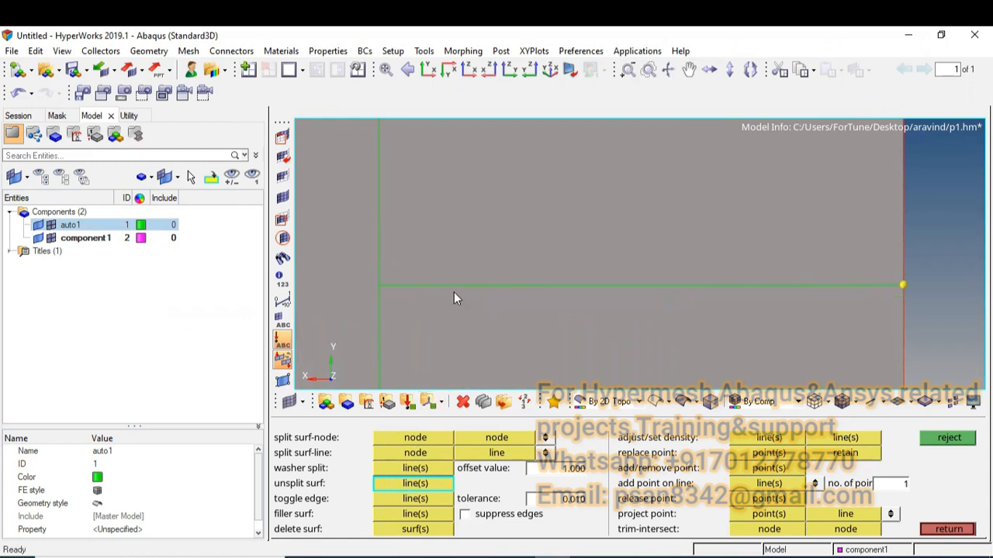
{"action": "scroll", "coordinate": [455, 297], "scroll_direction": "down", "scroll_amount": 1}
{"action": "scroll", "coordinate": [456, 307], "scroll_direction": "down", "scroll_amount": 1}
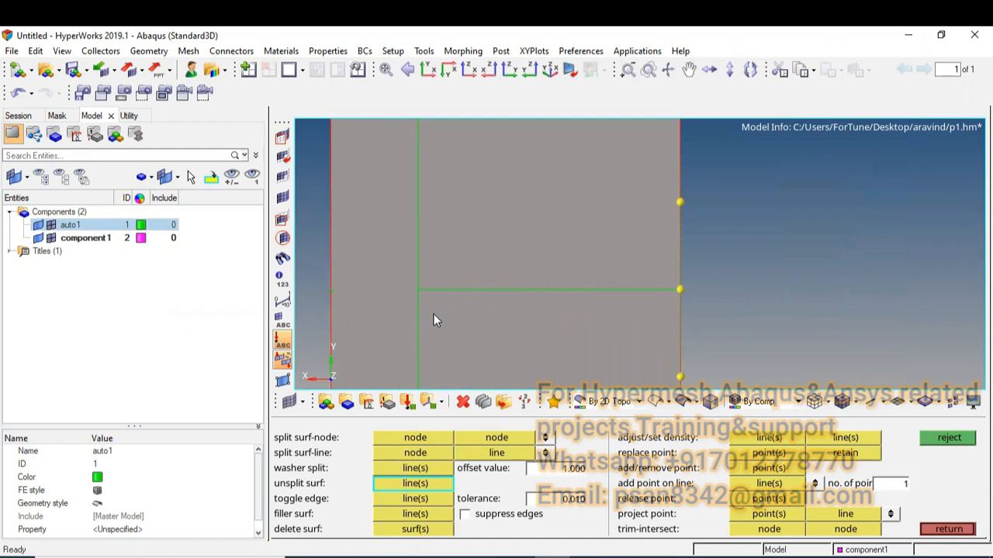
{"action": "right_click_drag", "start_coordinate": [433, 314], "coordinate": [440, 312], "text": "ctrl"}
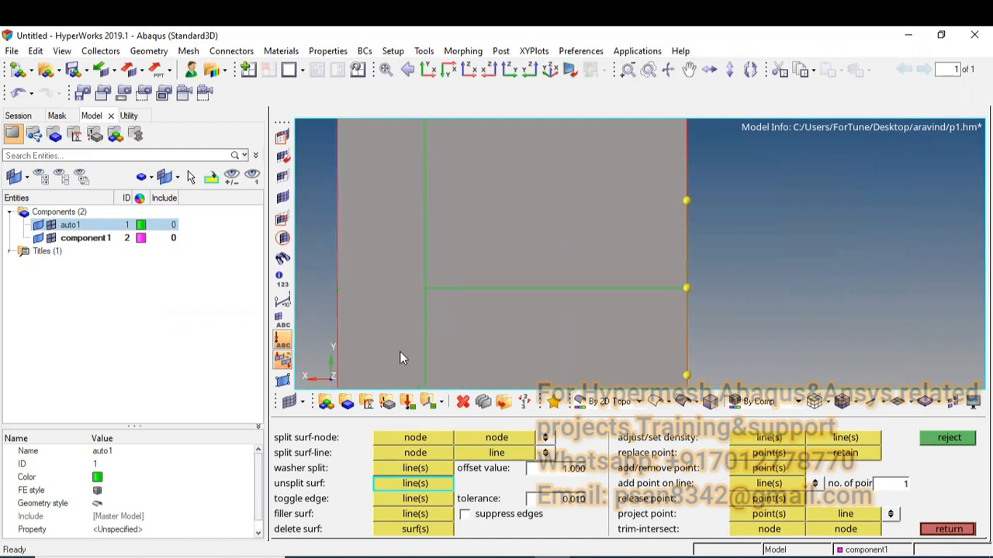
{"action": "left_click", "coordinate": [459, 288]}
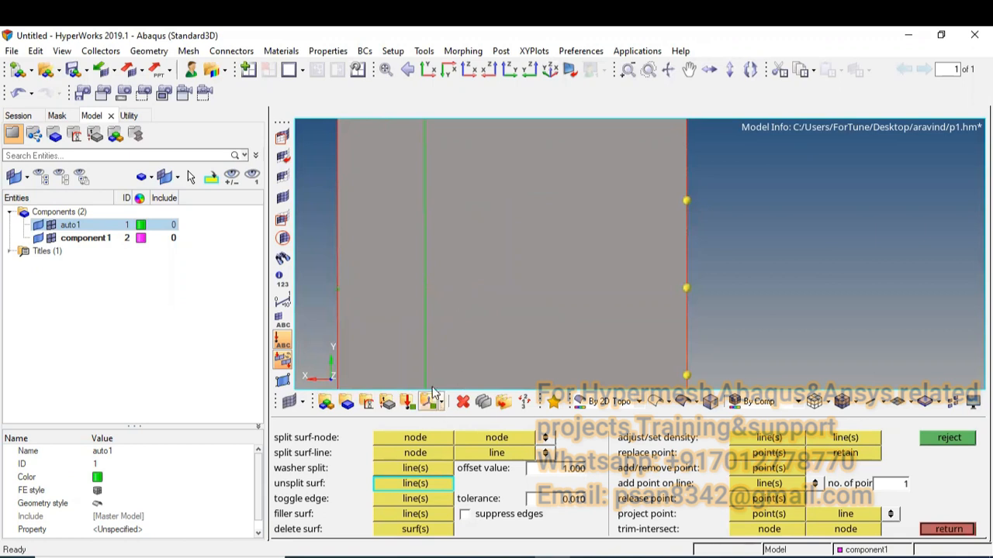
{"action": "right_click_drag", "start_coordinate": [433, 348], "coordinate": [443, 307], "text": "ctrl"}
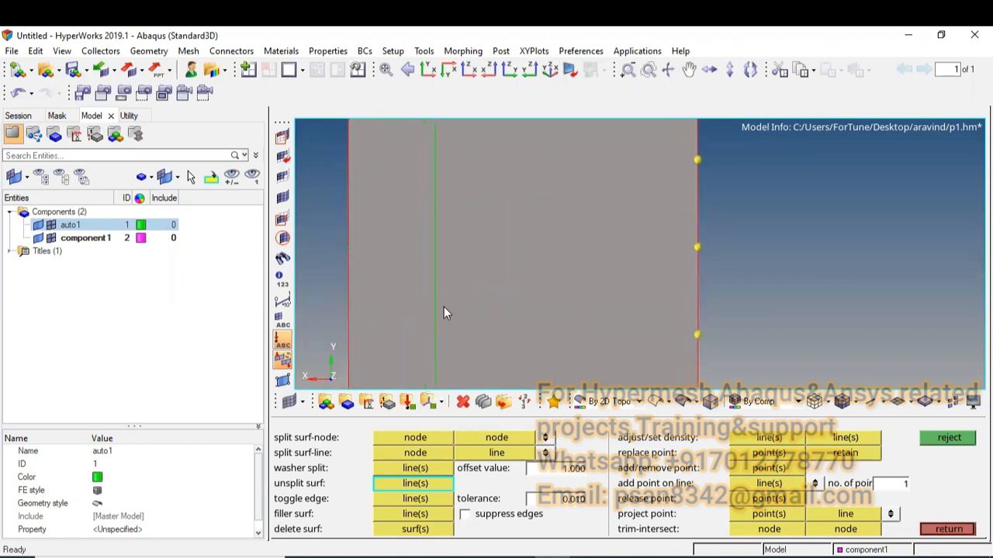
- Toggle the plate's vertical split line with toggle edge so that it becomes suppressed
{"action": "left_click", "coordinate": [384, 499]}
{"action": "scroll", "coordinate": [424, 308], "scroll_direction": "down", "scroll_amount": 3, "text": "ctrl"}
{"action": "right_click_drag", "start_coordinate": [429, 312], "coordinate": [444, 256], "text": "ctrl"}
{"action": "scroll", "coordinate": [445, 264], "scroll_direction": "up", "scroll_amount": 1, "text": "ctrl"}
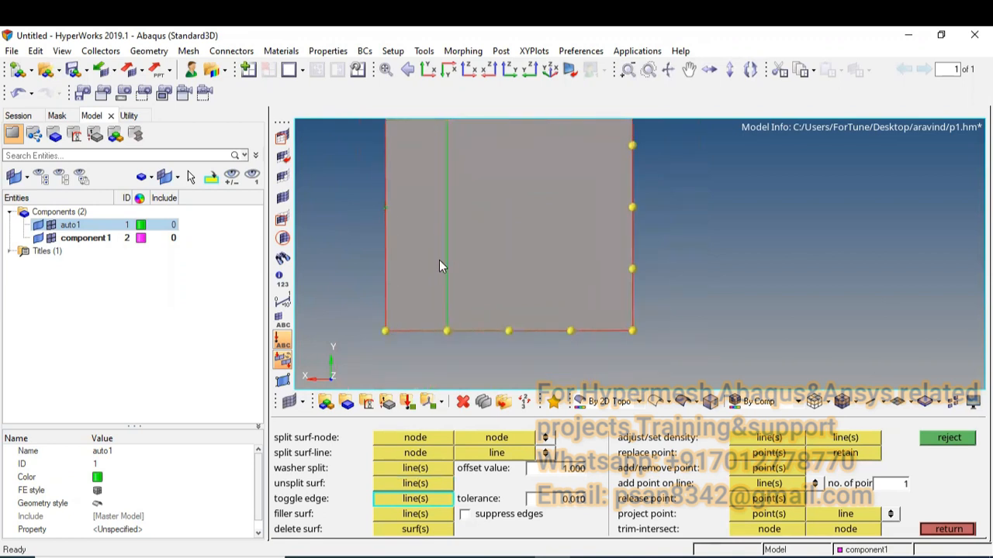
{"action": "left_click", "coordinate": [448, 271]}
{"action": "right_click_drag", "start_coordinate": [467, 164], "coordinate": [467, 235], "text": "ctrl"}
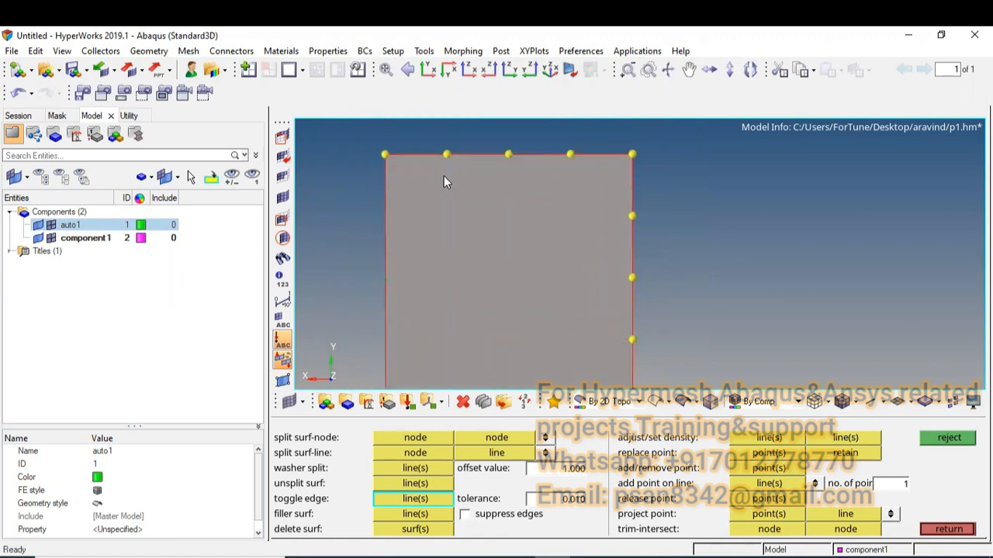
- Restore the suppressed vertical split line to a shared edge with toggle edge
{"action": "scroll", "coordinate": [444, 175], "scroll_direction": "down", "scroll_amount": 1, "text": "ctrl"}
{"action": "scroll", "coordinate": [445, 175], "scroll_direction": "up", "scroll_amount": 2, "text": "ctrl"}
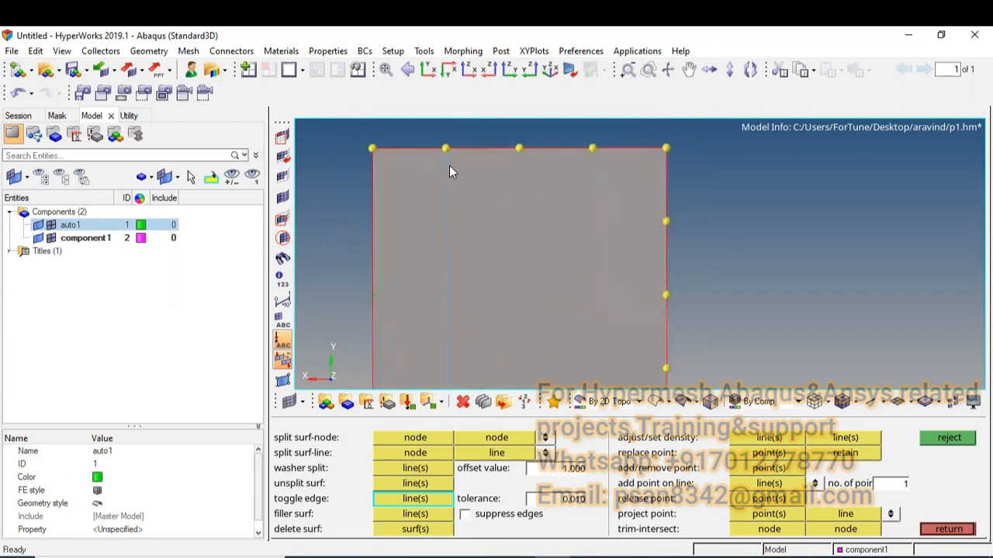
{"action": "right_click_drag", "start_coordinate": [449, 163], "coordinate": [428, 212], "text": "ctrl"}
{"action": "scroll", "coordinate": [430, 213], "scroll_direction": "up", "scroll_amount": 4, "text": "ctrl"}
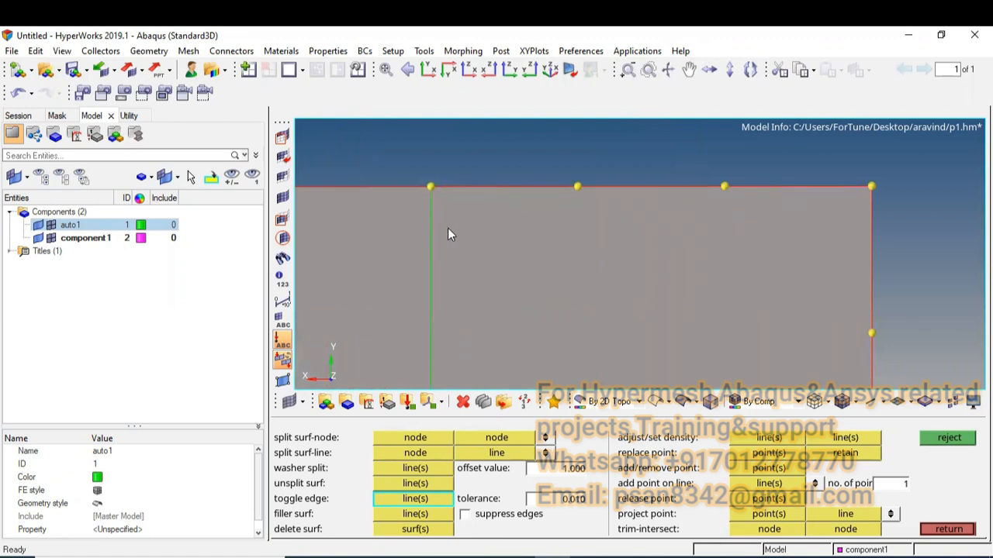
{"action": "scroll", "coordinate": [448, 227], "scroll_direction": "down", "scroll_amount": 4, "text": "ctrl"}
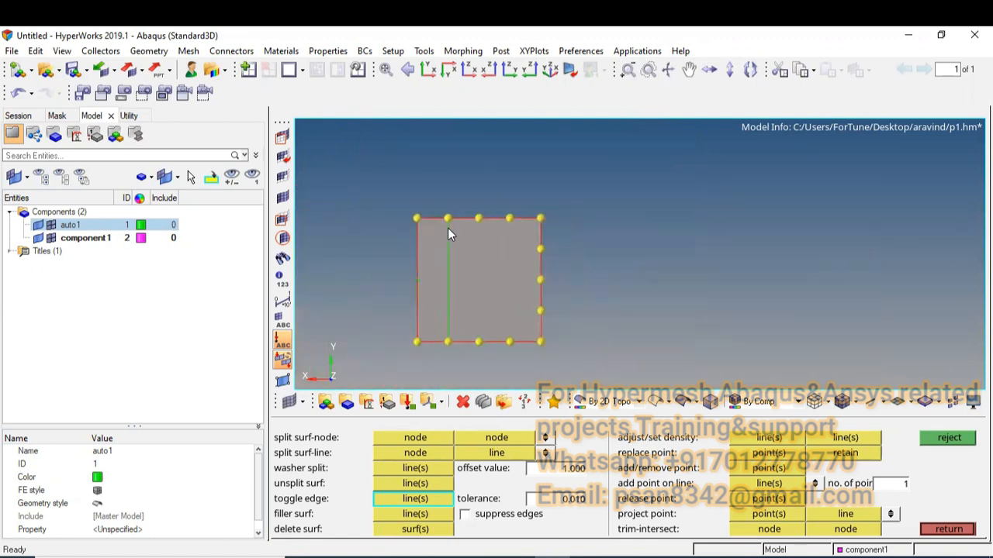
{"action": "right_click_drag", "start_coordinate": [463, 311], "coordinate": [494, 260], "text": "ctrl"}
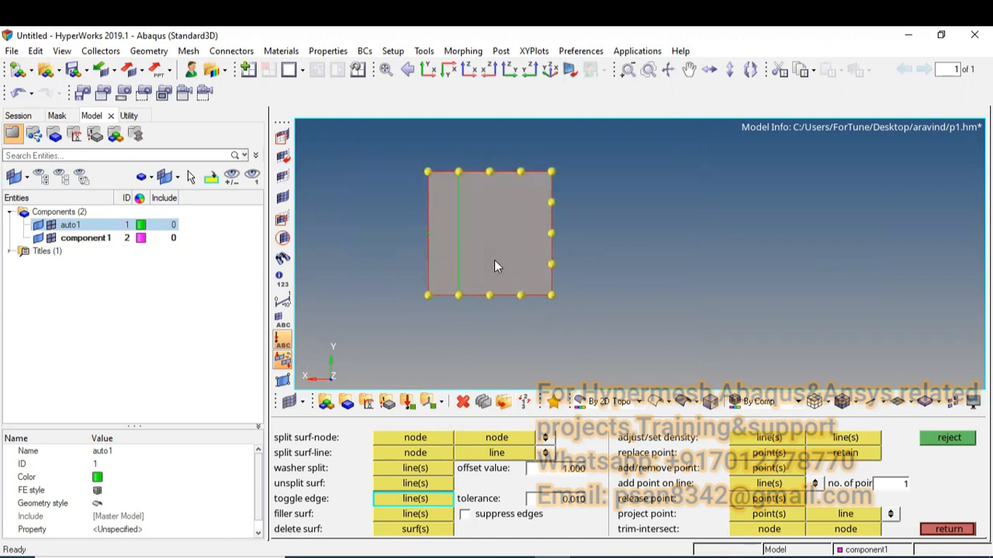
- Clear all temporary nodes from the plate and return to quick geometry edit
{"action": "left_click", "coordinate": [757, 455]}
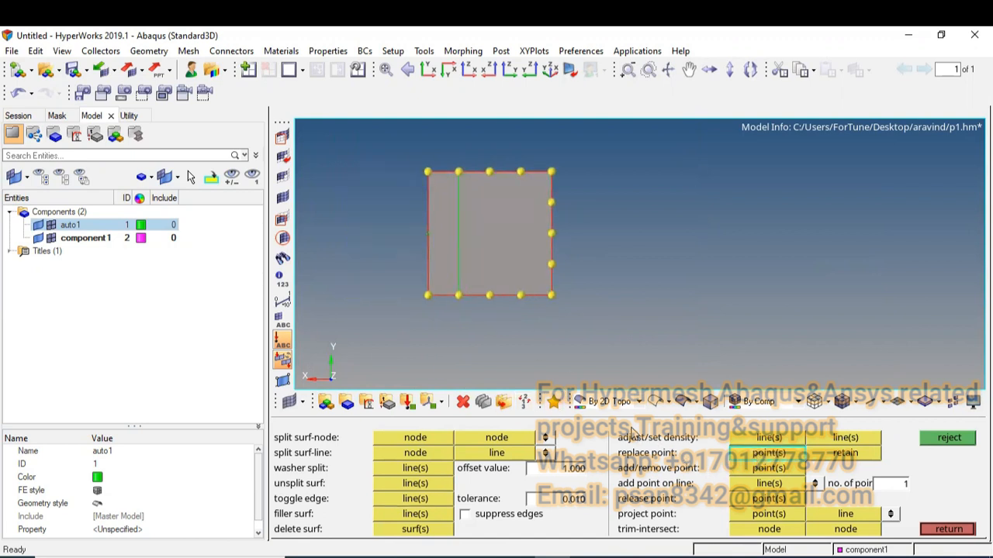
{"action": "key", "text": "shift+F2"}
{"action": "left_click", "coordinate": [947, 485]}
{"action": "key", "text": "Escape"}
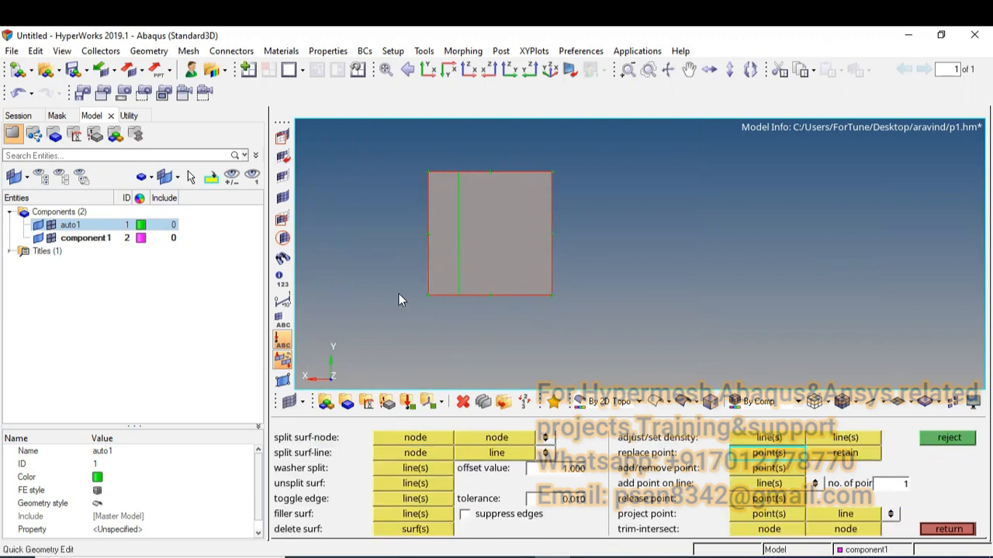
- Mask all displayed line entities on the plate
{"action": "right_click_drag", "start_coordinate": [426, 298], "coordinate": [408, 319], "text": "ctrl"}
{"action": "scroll", "coordinate": [427, 303], "scroll_direction": "up", "scroll_amount": 2, "text": "ctrl"}
{"action": "key", "text": "Escape"}
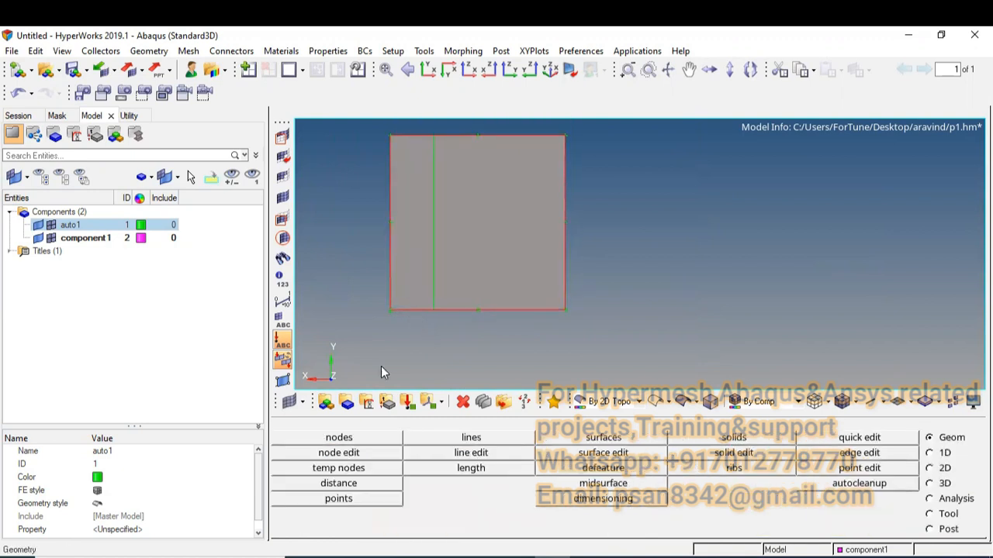
{"action": "key", "text": "F5"}
{"action": "left_click", "coordinate": [400, 438]}
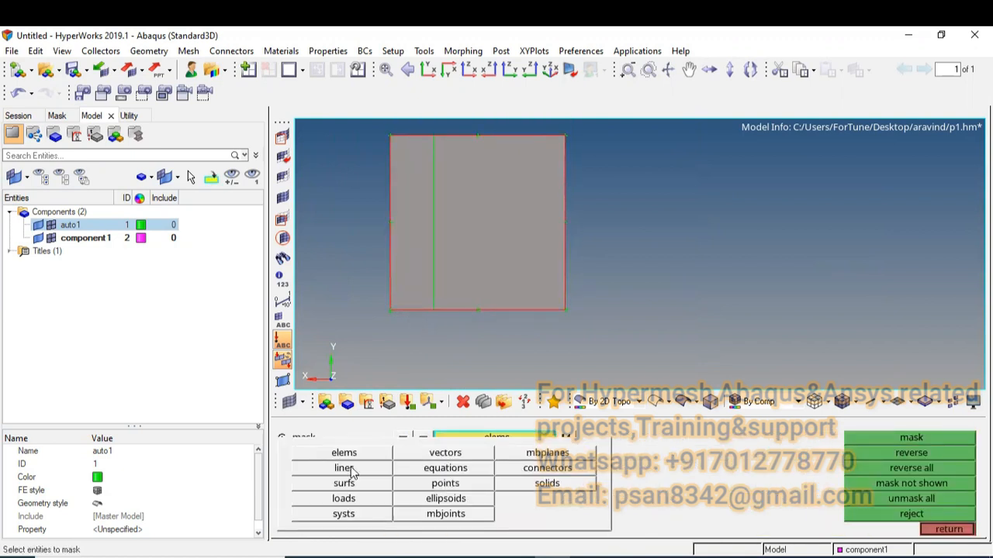
{"action": "left_click", "coordinate": [345, 468]}
{"action": "left_click", "coordinate": [849, 436]}
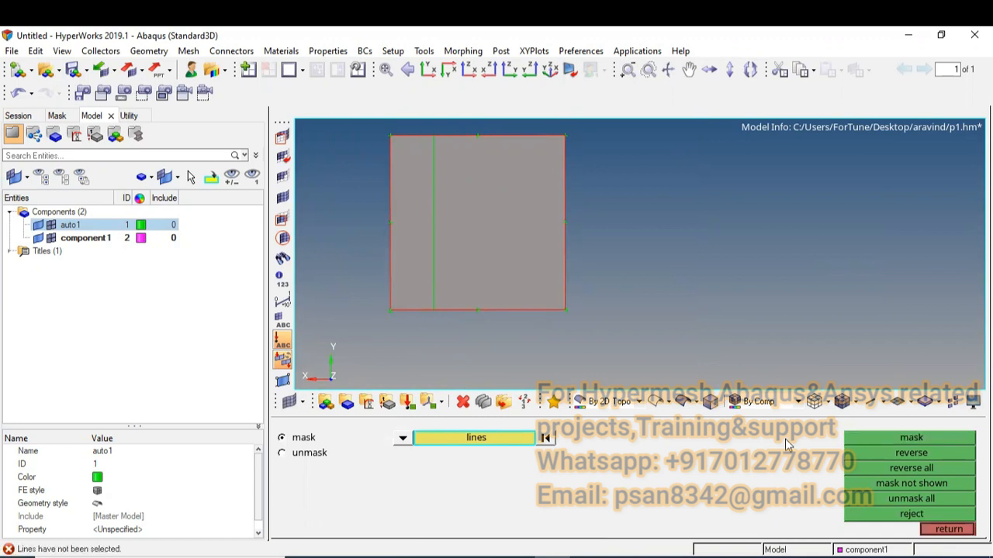
{"action": "left_click", "coordinate": [497, 439]}
{"action": "left_click", "coordinate": [512, 437]}
{"action": "left_click", "coordinate": [356, 470]}
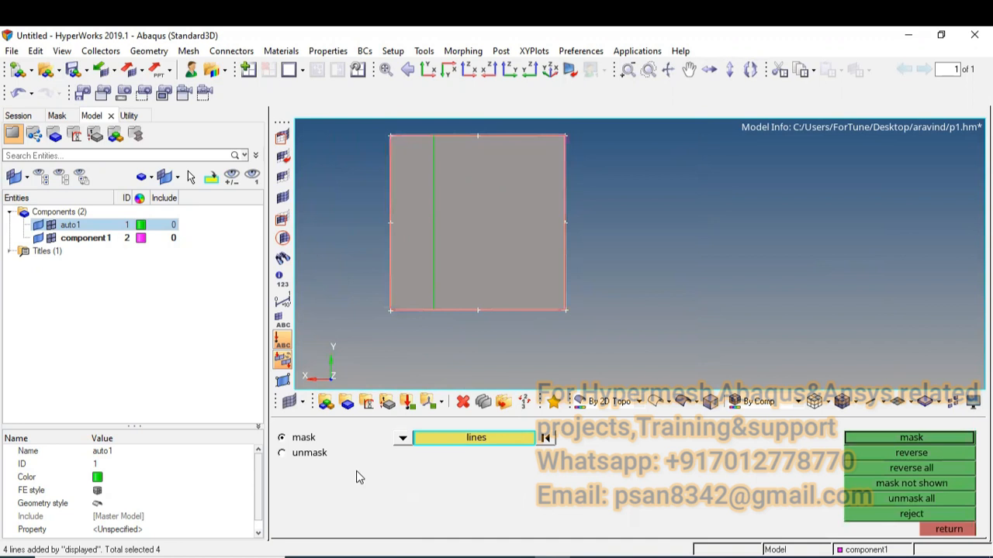
{"action": "left_click", "coordinate": [880, 437]}
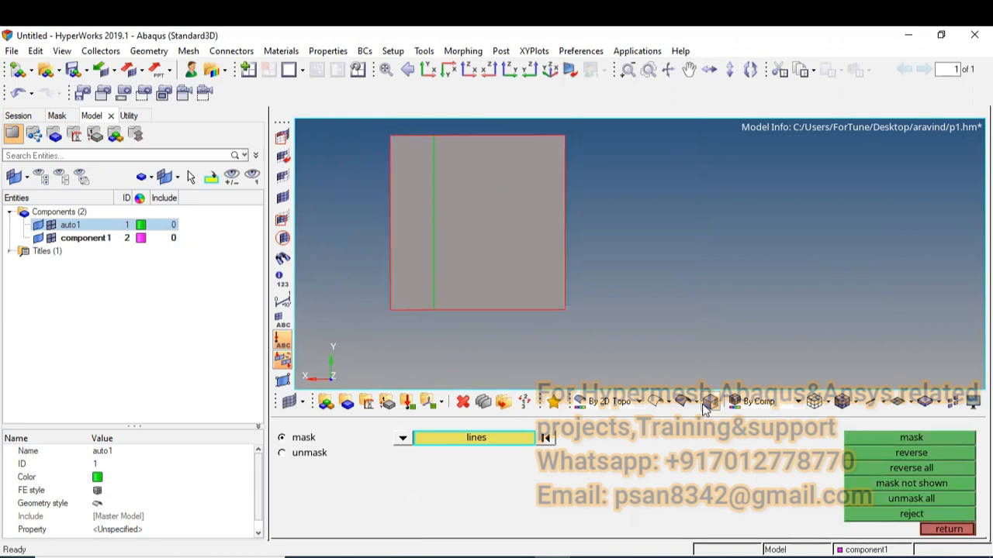
- Turn on the display of fixed points and reopen quick geometry edit
{"action": "left_click", "coordinate": [283, 380]}
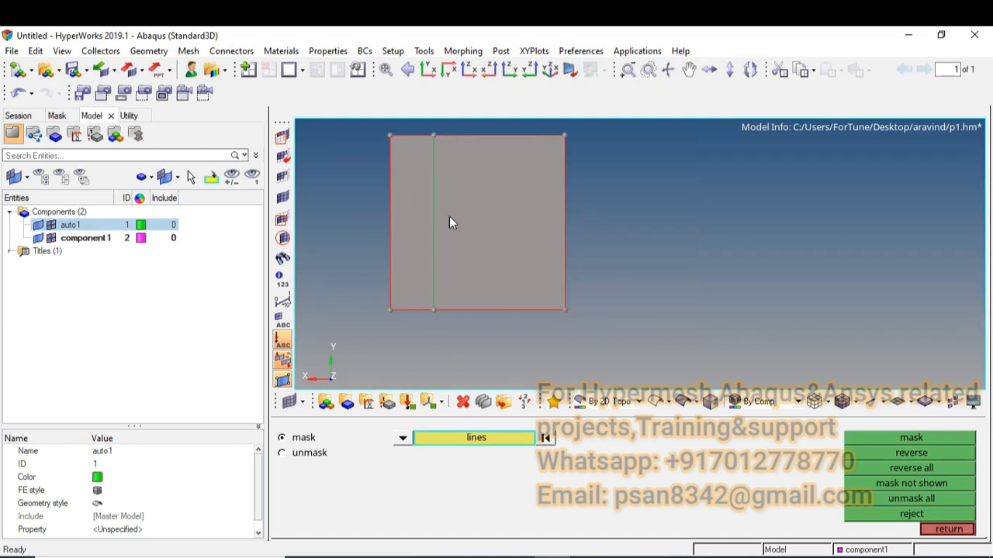
{"action": "key", "text": "Escape"}
{"action": "key", "text": "F11"}
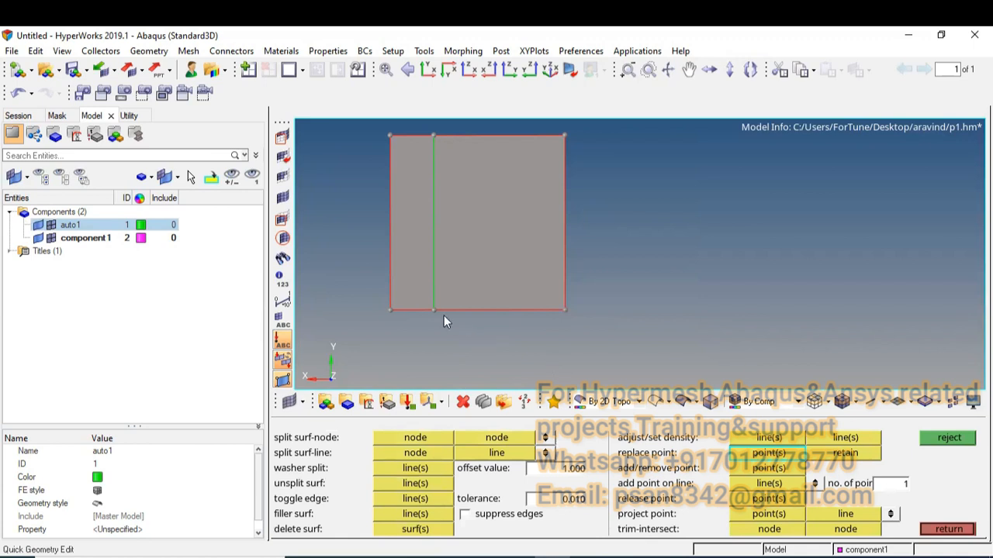
- Replace the lower endpoint of the vertical split line with the plate's lower-left corner point
{"action": "scroll", "coordinate": [462, 311], "scroll_direction": "up", "scroll_amount": 3}
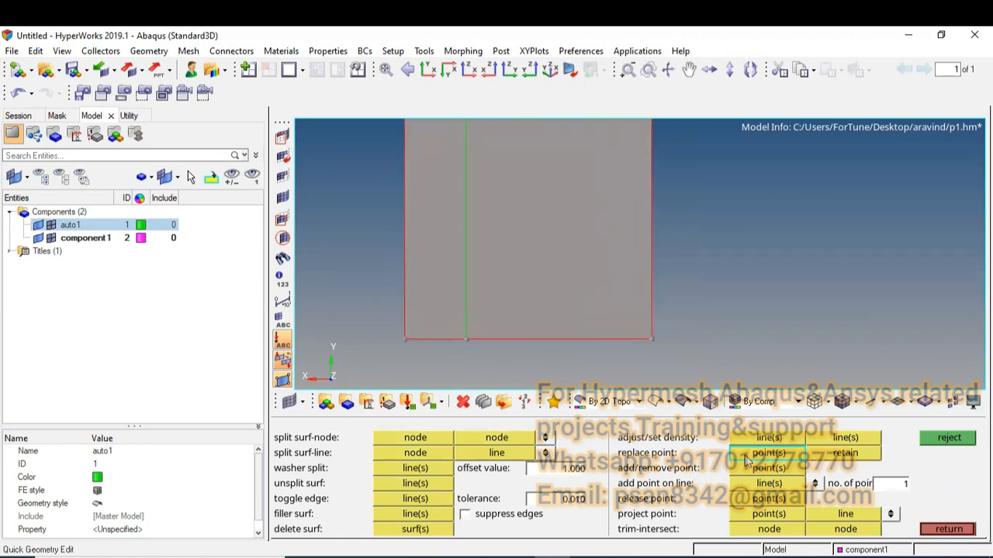
{"action": "scroll", "coordinate": [490, 331], "scroll_direction": "up", "scroll_amount": 2}
{"action": "left_click", "coordinate": [478, 329]}
{"action": "left_click", "coordinate": [390, 329]}
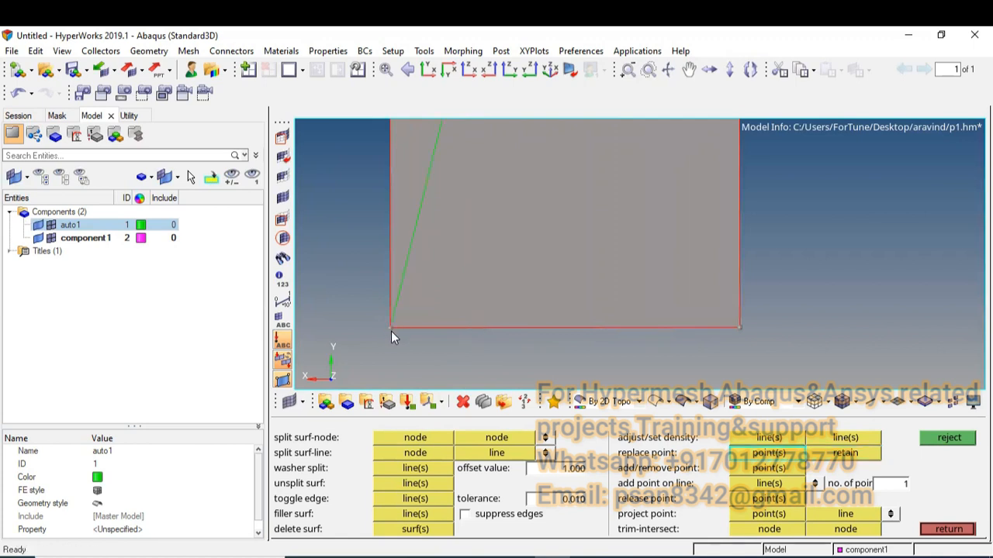
- Try to replace the split line's upper endpoint with the plate's upper-left corner point
{"action": "scroll", "coordinate": [431, 294], "scroll_direction": "down", "scroll_amount": 2}
{"action": "right_click_drag", "start_coordinate": [442, 292], "coordinate": [434, 333], "text": "ctrl"}
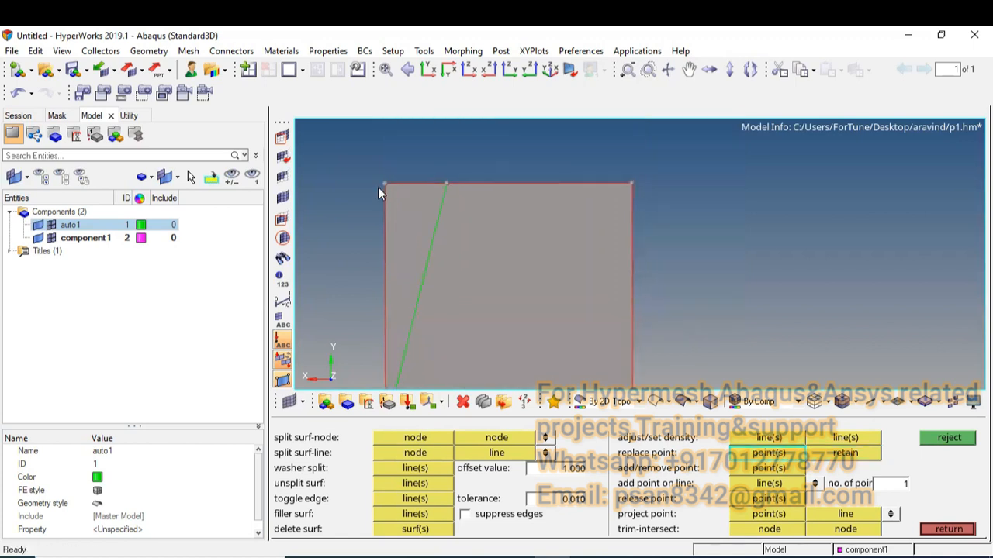
{"action": "scroll", "coordinate": [449, 187], "scroll_direction": "up", "scroll_amount": 1}
{"action": "scroll", "coordinate": [453, 187], "scroll_direction": "up", "scroll_amount": 2}
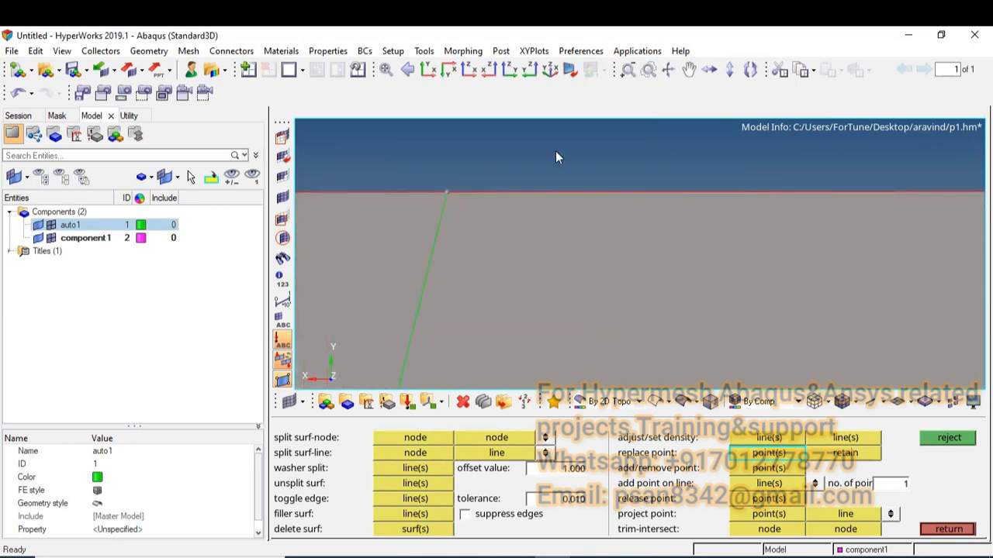
{"action": "right_click_drag", "start_coordinate": [482, 201], "coordinate": [570, 210], "text": "ctrl"}
{"action": "left_click", "coordinate": [572, 212]}
{"action": "scroll", "coordinate": [566, 209], "scroll_direction": "down", "scroll_amount": 5}
{"action": "scroll", "coordinate": [508, 212], "scroll_direction": "up", "scroll_amount": 4}
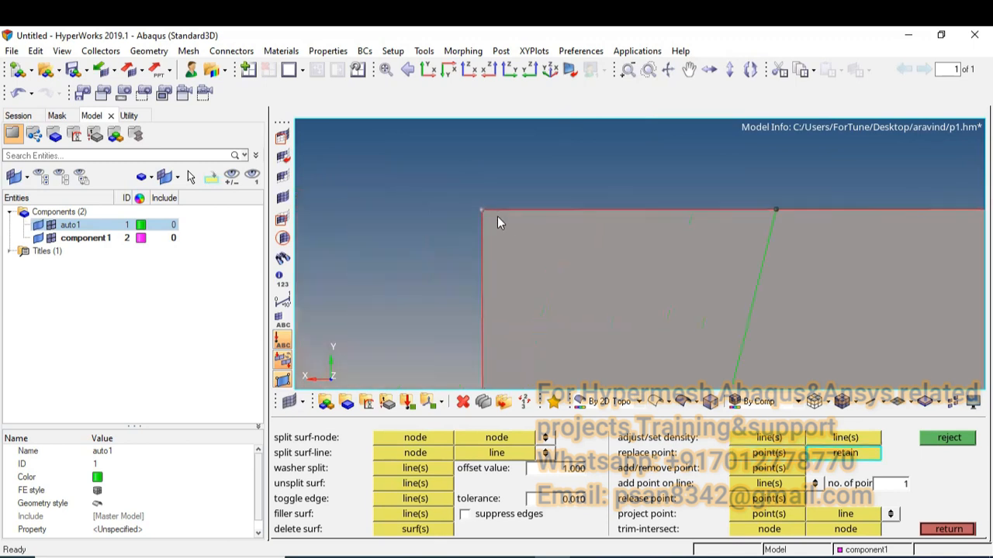
{"action": "scroll", "coordinate": [489, 214], "scroll_direction": "up", "scroll_amount": 2}
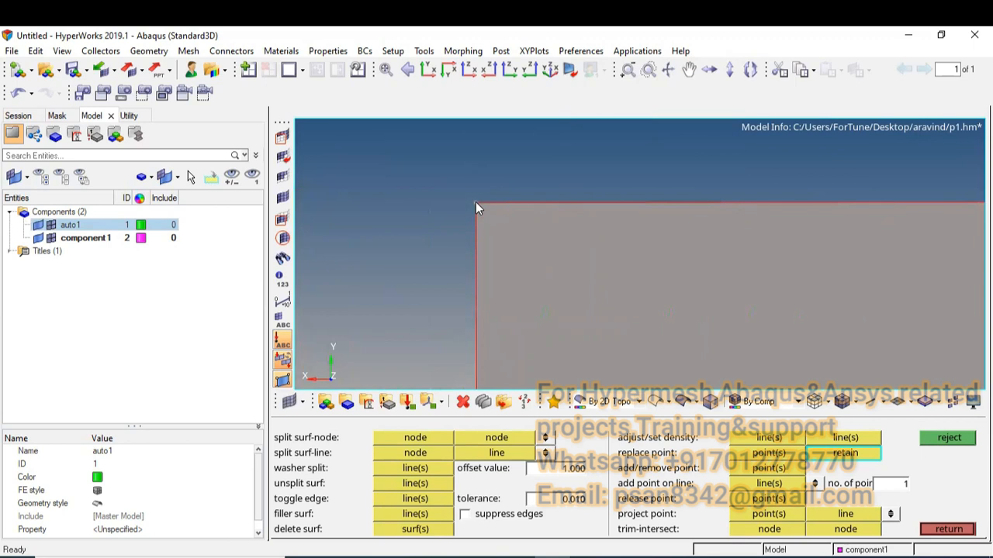
{"action": "scroll", "coordinate": [476, 202], "scroll_direction": "down", "scroll_amount": 3}
{"action": "scroll", "coordinate": [522, 230], "scroll_direction": "down", "scroll_amount": 3}
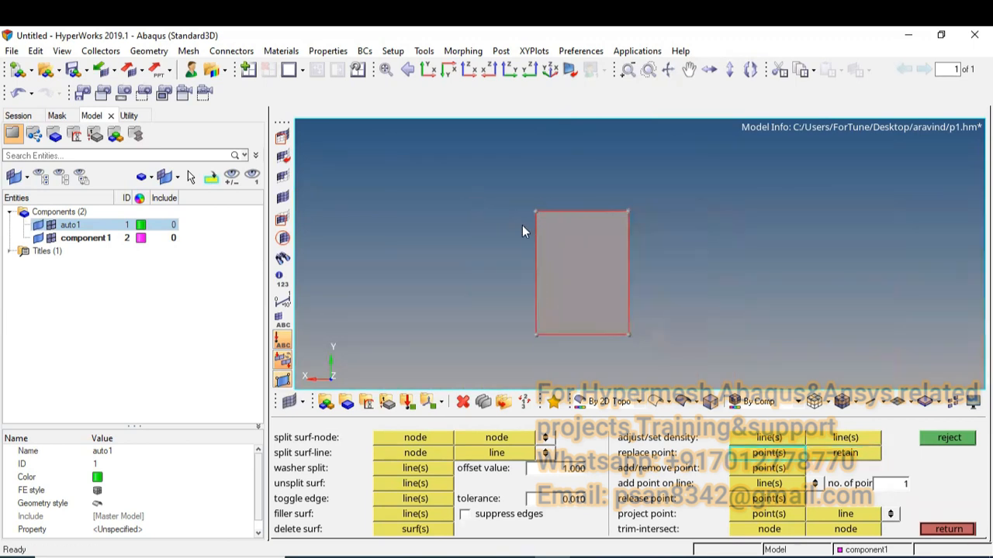
- Undo both point replacements on the split line
{"action": "key", "text": "ctrl+z"}
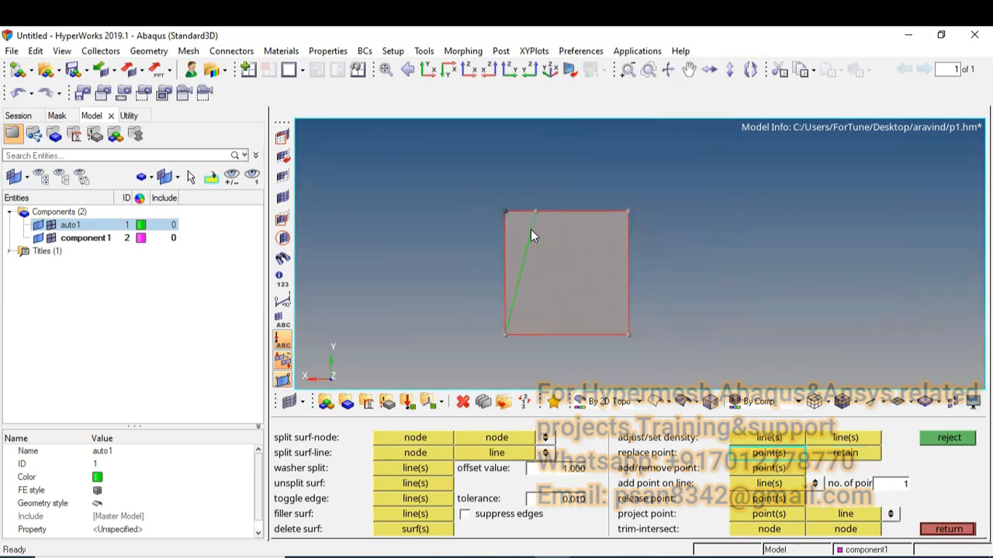
{"action": "key", "text": "ctrl+z"}
{"action": "right_click_drag", "start_coordinate": [559, 249], "coordinate": [476, 234], "text": "ctrl"}
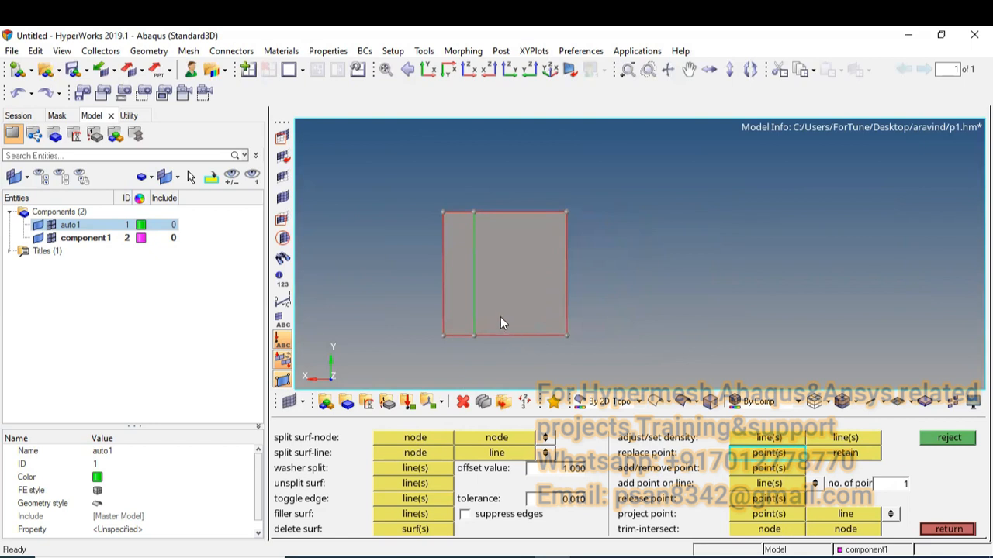
{"action": "right_click_drag", "start_coordinate": [481, 312], "coordinate": [494, 311], "text": "ctrl"}
{"action": "right_click_drag", "start_coordinate": [477, 232], "coordinate": [474, 275], "text": "ctrl"}
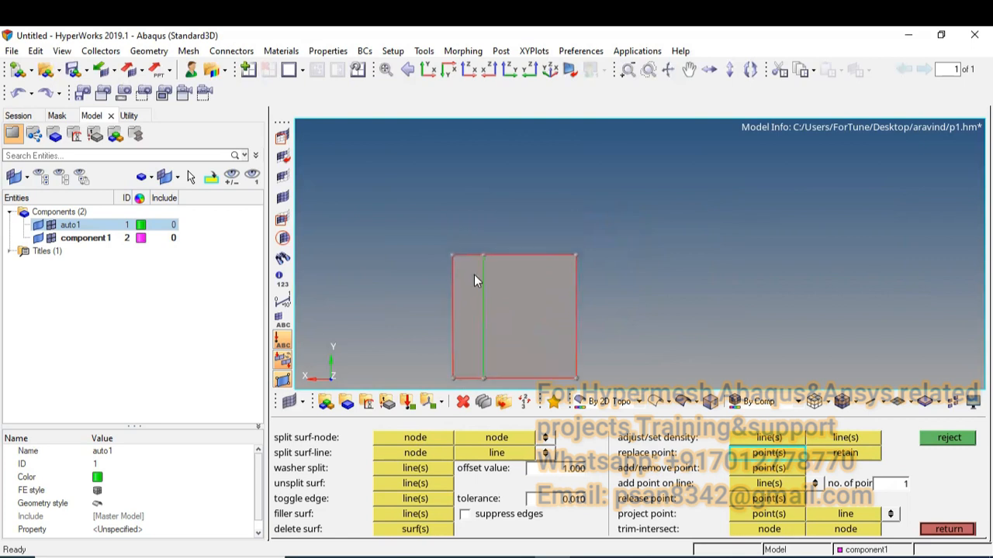
- Add several fixed points along the plate's bottom edge between the split line and the lower-right corner
{"action": "scroll", "coordinate": [477, 264], "scroll_direction": "up", "scroll_amount": 2}
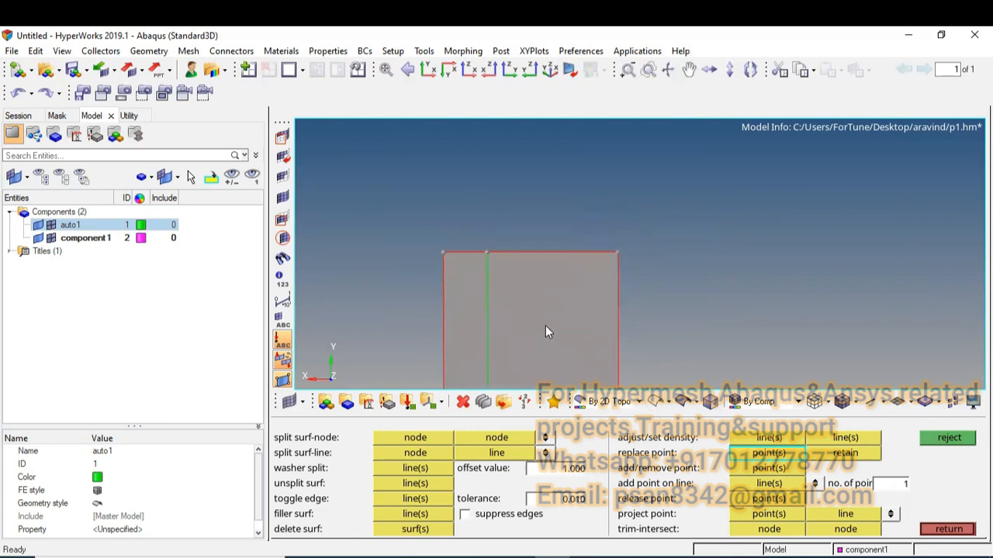
{"action": "left_click", "coordinate": [764, 469]}
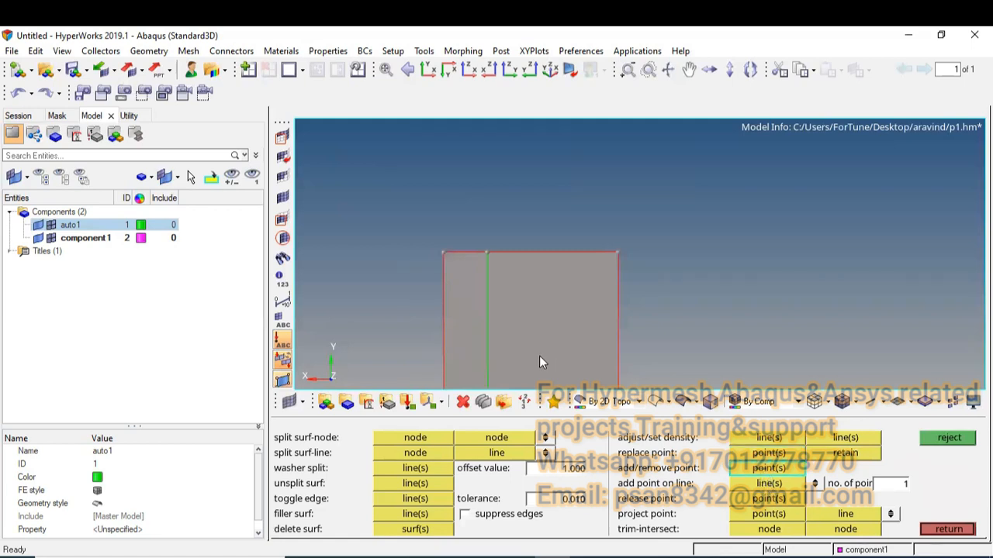
{"action": "right_click_drag", "start_coordinate": [539, 357], "coordinate": [527, 316], "text": "ctrl"}
{"action": "scroll", "coordinate": [503, 333], "scroll_direction": "up", "scroll_amount": 5}
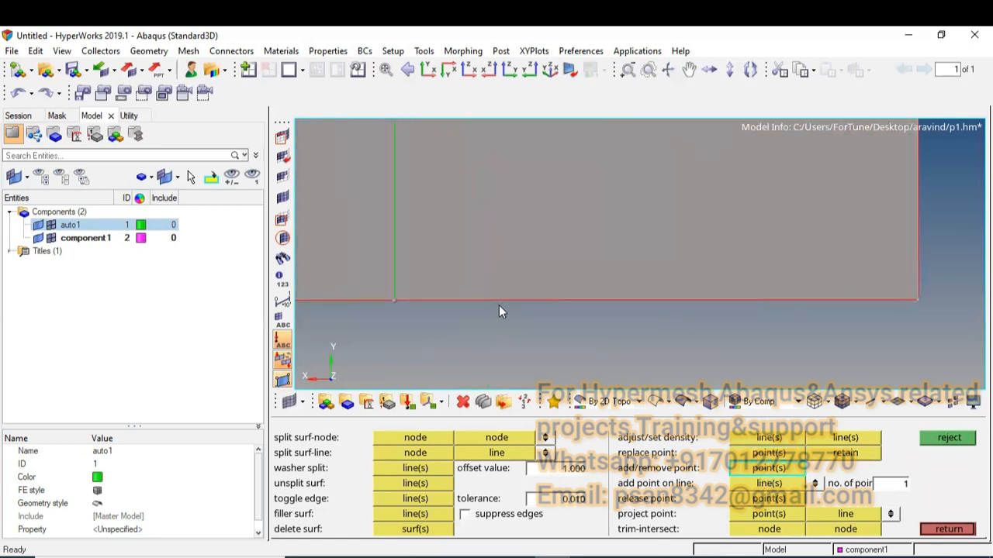
{"action": "left_click", "coordinate": [519, 318]}
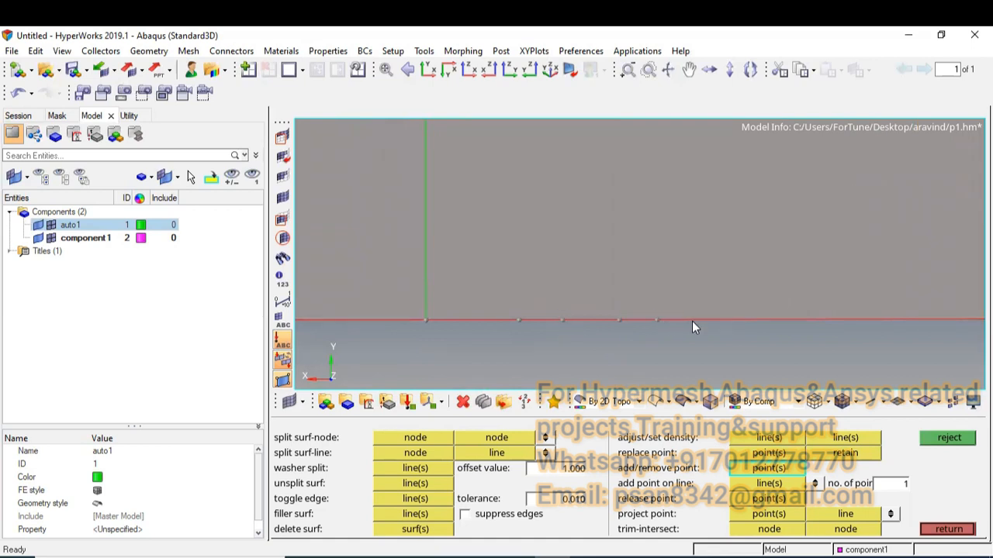
{"action": "left_click", "coordinate": [728, 318]}
{"action": "left_click", "coordinate": [791, 318]}
- Add fixed points inside the surface near the lower-right corner and along the plate's right edge
{"action": "scroll", "coordinate": [828, 309], "scroll_direction": "down", "scroll_amount": 1, "text": "ctrl"}
{"action": "right_click_drag", "start_coordinate": [915, 277], "coordinate": [645, 353], "text": "ctrl"}
{"action": "left_click", "coordinate": [680, 304]}
{"action": "left_click", "coordinate": [735, 303]}
{"action": "left_click", "coordinate": [736, 235]}
{"action": "left_click", "coordinate": [733, 205]}
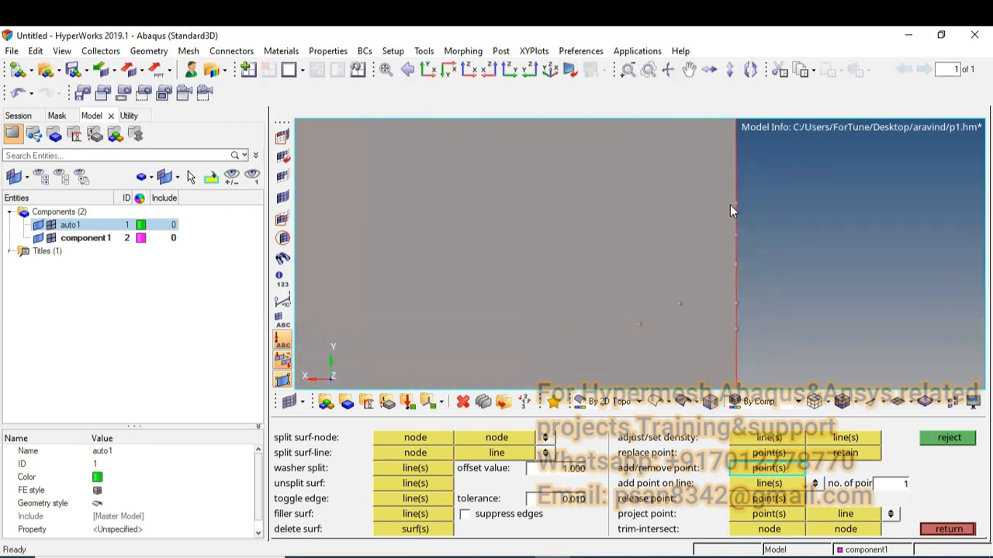
- Remove the added points together with the lower-right corner point using a window around that area of the plate
{"action": "scroll", "coordinate": [730, 205], "scroll_direction": "down", "scroll_amount": 4, "text": "ctrl"}
{"action": "right_click_drag", "start_coordinate": [722, 226], "coordinate": [708, 249], "text": "ctrl"}
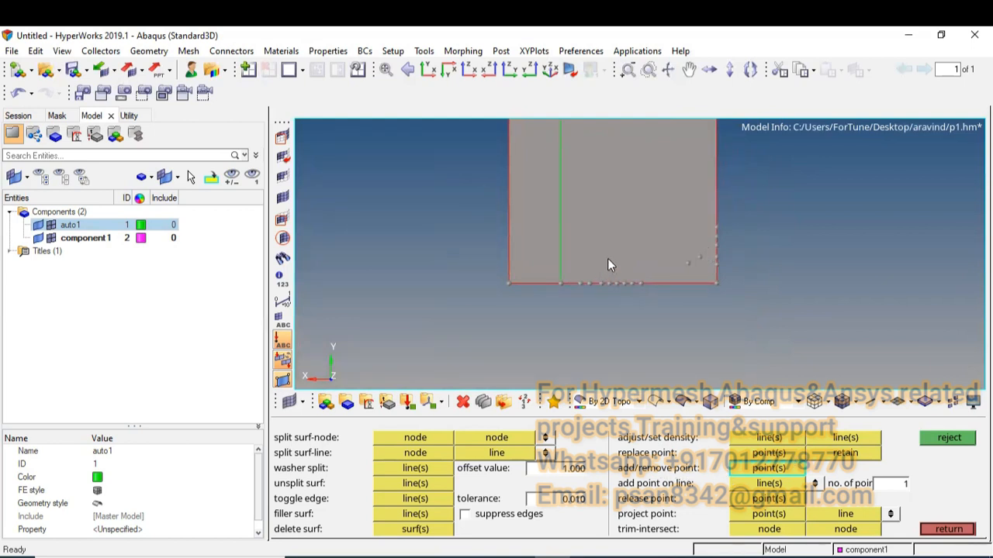
{"action": "scroll", "coordinate": [607, 263], "scroll_direction": "up", "scroll_amount": 2}
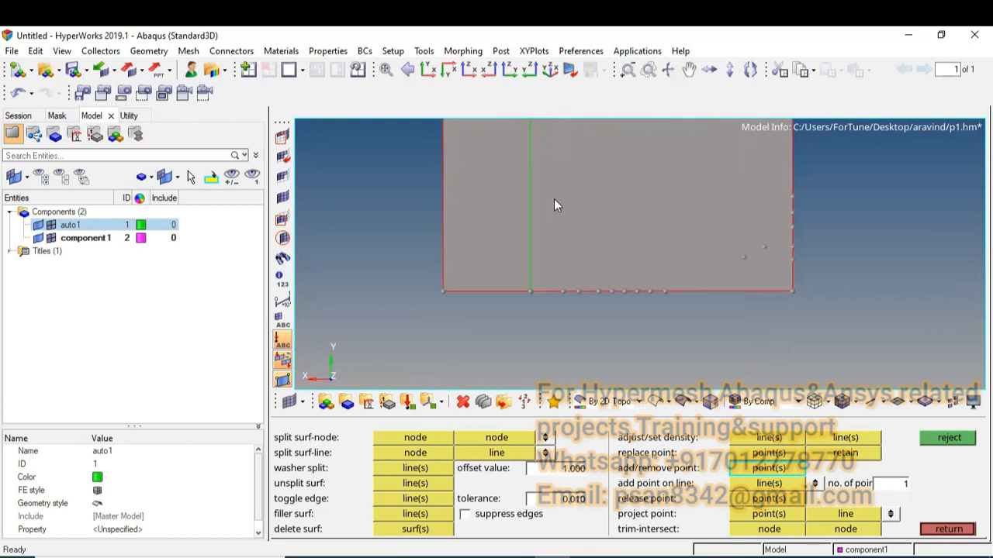
{"action": "left_click_drag", "start_coordinate": [550, 175], "coordinate": [944, 376], "text": "shift"}
{"action": "scroll", "coordinate": [677, 285], "scroll_direction": "down", "scroll_amount": 4, "text": "ctrl"}
{"action": "right_click_drag", "start_coordinate": [677, 285], "coordinate": [596, 310], "text": "ctrl"}
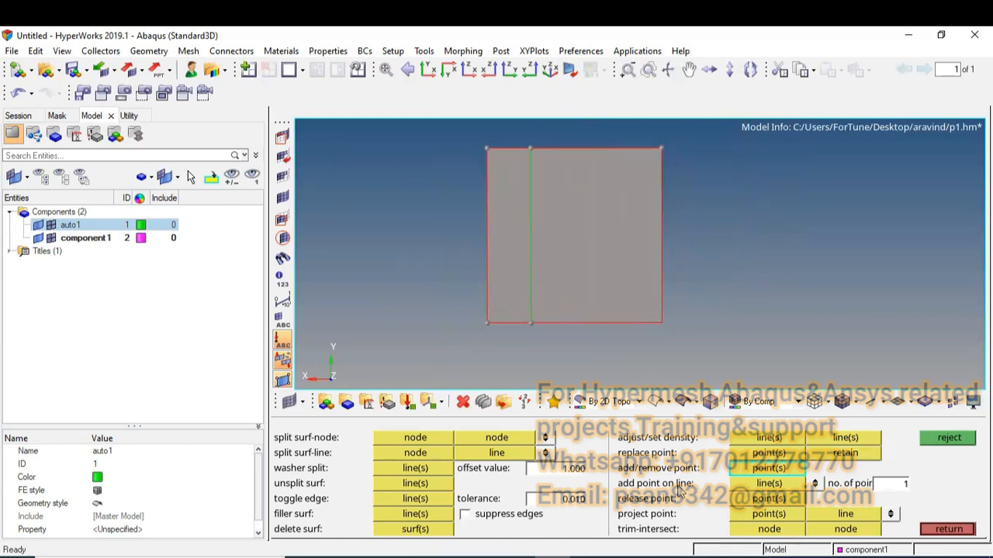
- Add 3 points on the top edge and 3 on the joined bottom and right edge using add point on line
{"action": "left_click", "coordinate": [762, 487]}
{"action": "scroll", "coordinate": [564, 329], "scroll_direction": "up", "scroll_amount": 3, "text": "ctrl"}
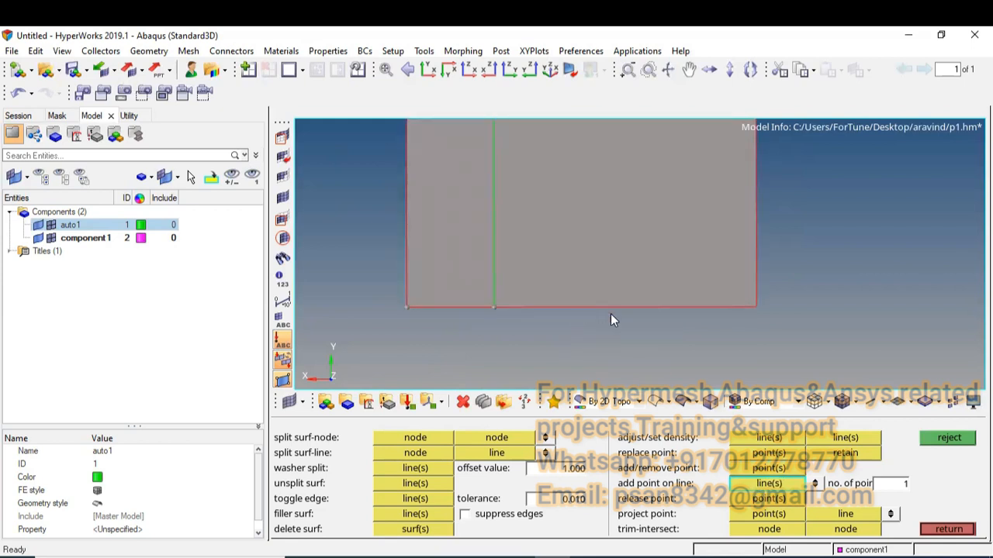
{"action": "double_click", "coordinate": [890, 487]}
{"action": "type", "text": "3"}
{"action": "scroll", "coordinate": [632, 264], "scroll_direction": "down", "scroll_amount": 3, "text": "ctrl"}
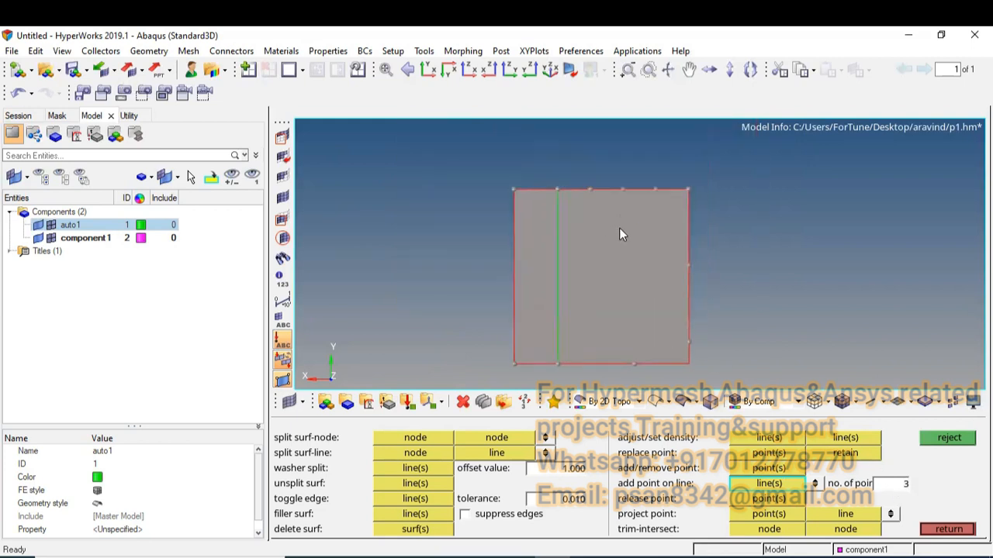
{"action": "scroll", "coordinate": [632, 252], "scroll_direction": "down", "scroll_amount": 1}
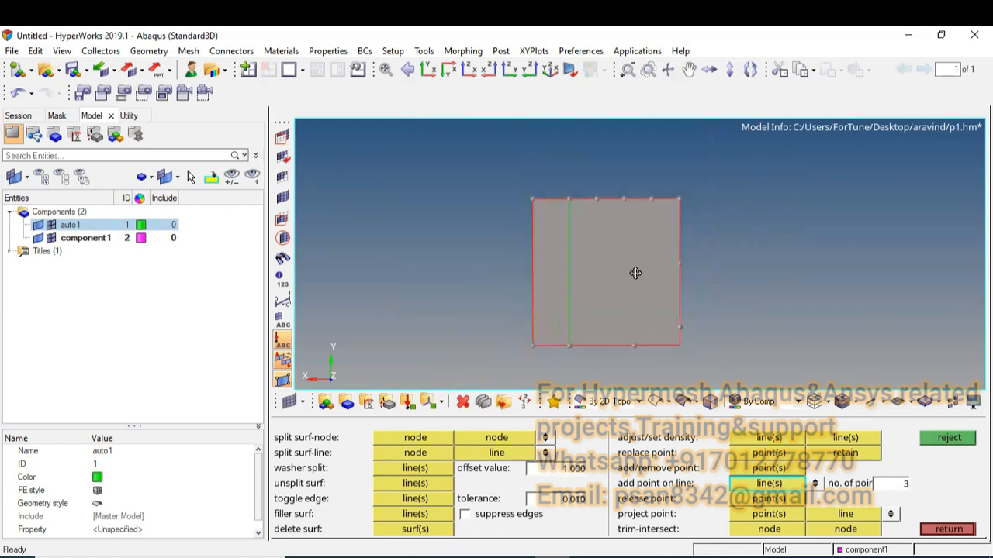
{"action": "left_click", "coordinate": [762, 500]}
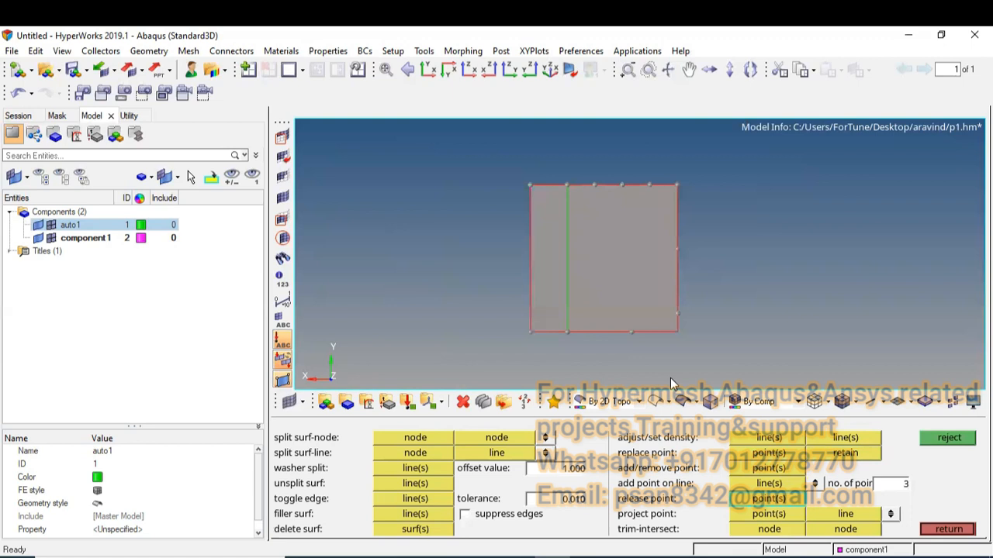
{"action": "right_click_drag", "start_coordinate": [464, 152], "coordinate": [525, 206], "text": "shift"}
- Project the top-edge point just right of the split line onto the plate's bottom edge using project point
{"action": "left_click", "coordinate": [786, 515]}
{"action": "scroll", "coordinate": [571, 240], "scroll_direction": "up", "scroll_amount": 3}
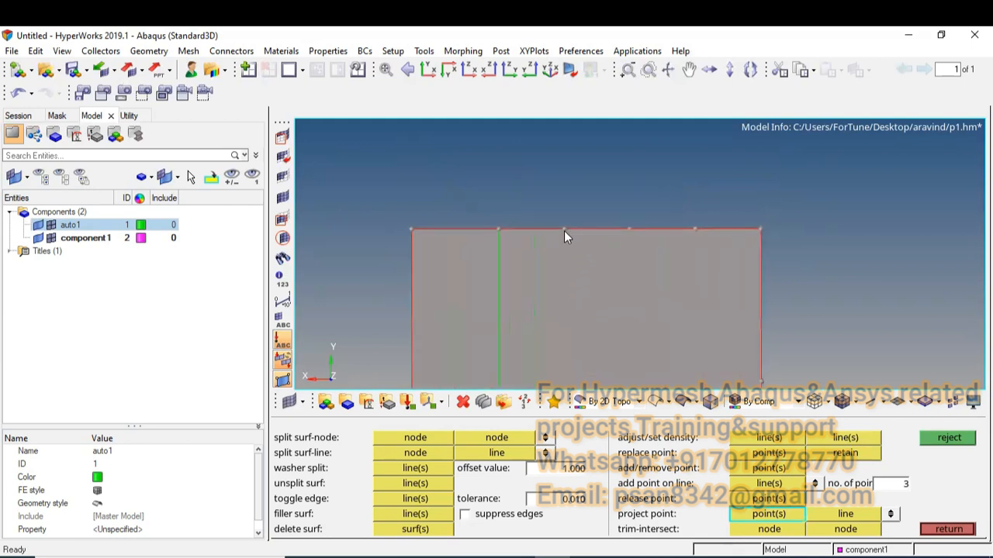
{"action": "scroll", "coordinate": [564, 229], "scroll_direction": "up", "scroll_amount": 3}
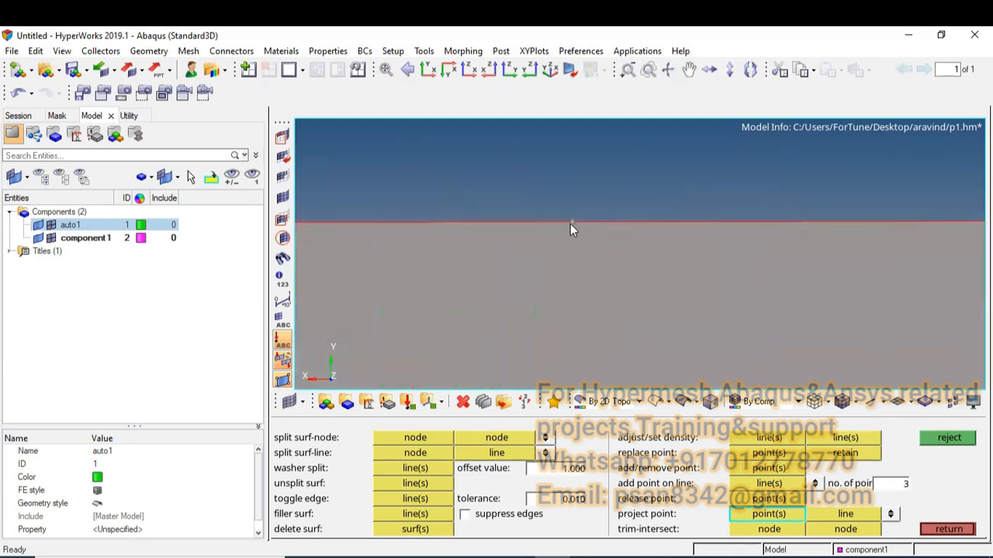
{"action": "scroll", "coordinate": [572, 223], "scroll_direction": "up", "scroll_amount": 4}
{"action": "left_click", "coordinate": [606, 207]}
{"action": "scroll", "coordinate": [607, 209], "scroll_direction": "down", "scroll_amount": 5}
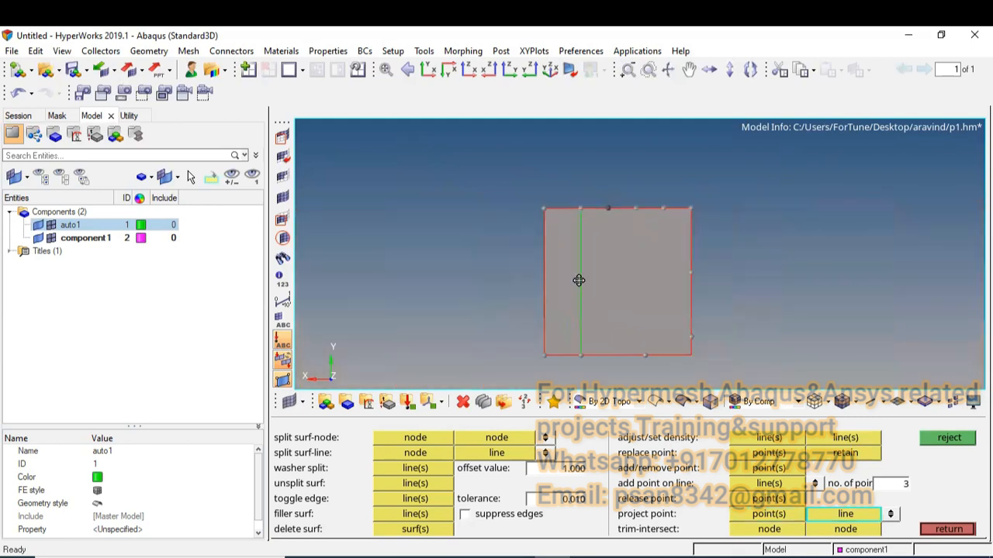
{"action": "scroll", "coordinate": [617, 304], "scroll_direction": "up", "scroll_amount": 2}
{"action": "scroll", "coordinate": [605, 324], "scroll_direction": "up", "scroll_amount": 1}
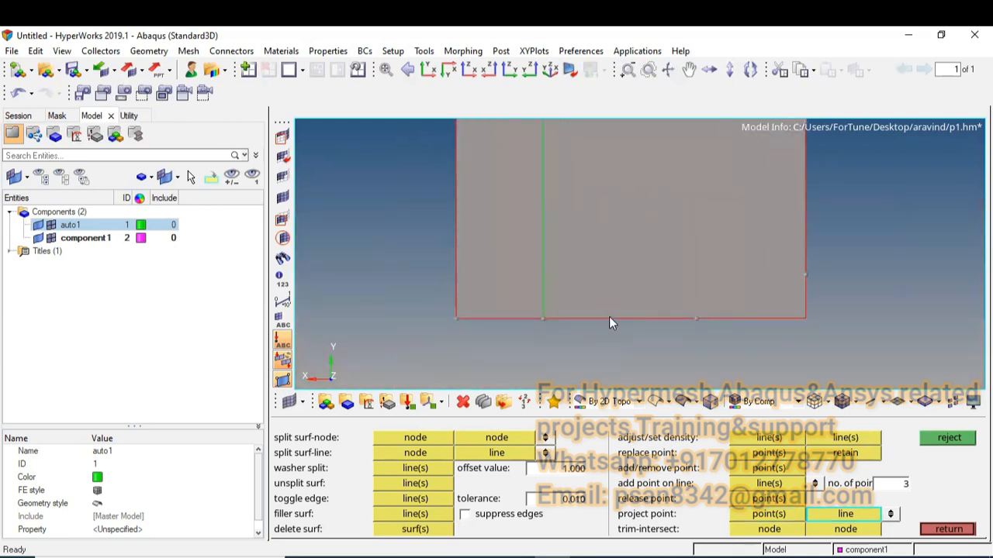
{"action": "middle_click", "coordinate": [608, 323]}
{"action": "scroll", "coordinate": [601, 295], "scroll_direction": "down", "scroll_amount": 3}
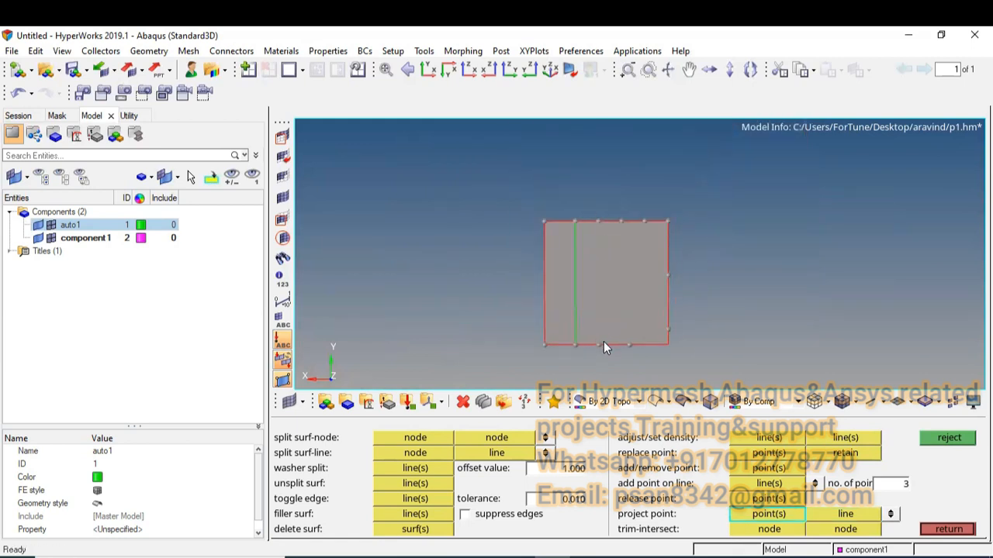
- Project the upper point on the plate's right edge onto the green vertical split line
{"action": "scroll", "coordinate": [670, 267], "scroll_direction": "up", "scroll_amount": 3}
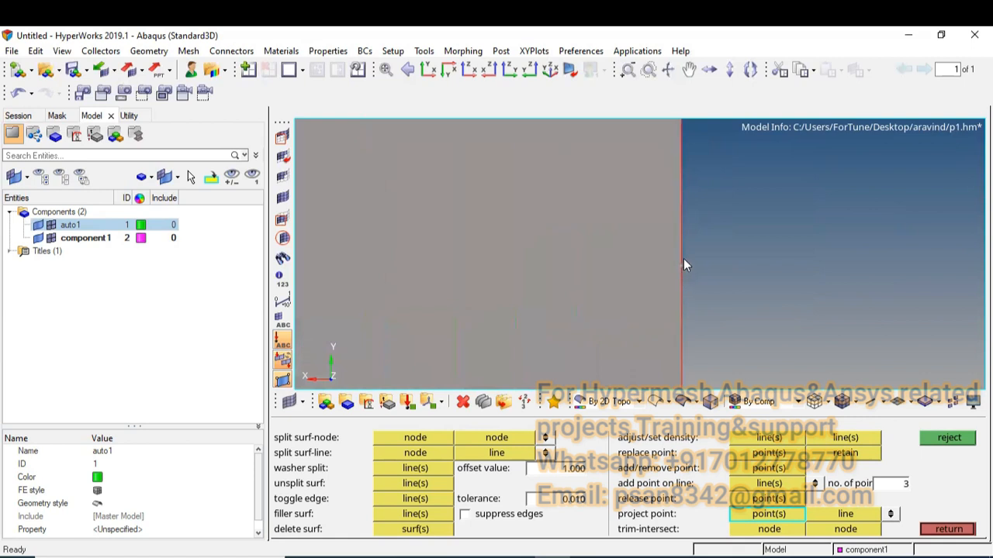
{"action": "middle_click", "coordinate": [683, 271]}
{"action": "scroll", "coordinate": [620, 260], "scroll_direction": "down", "scroll_amount": 2}
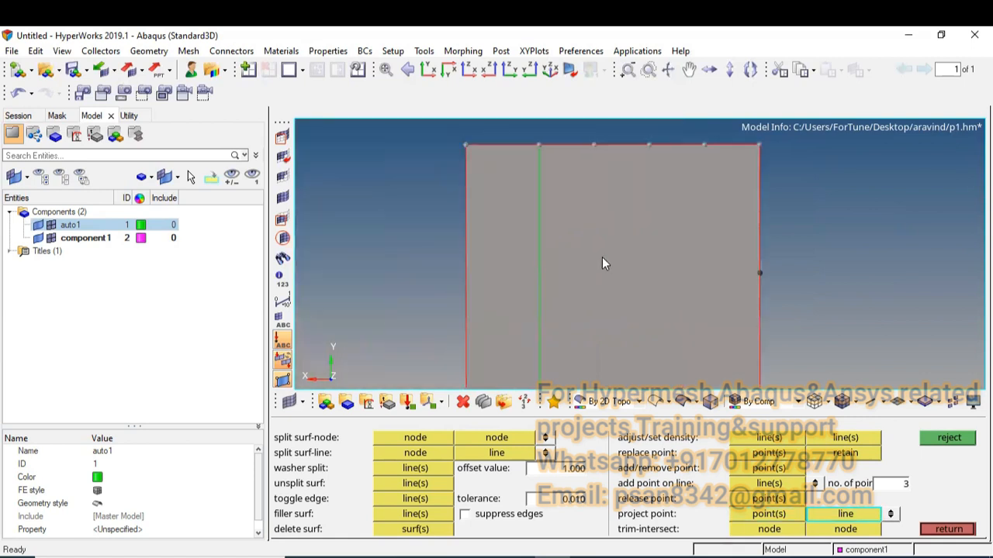
{"action": "left_click", "coordinate": [539, 259]}
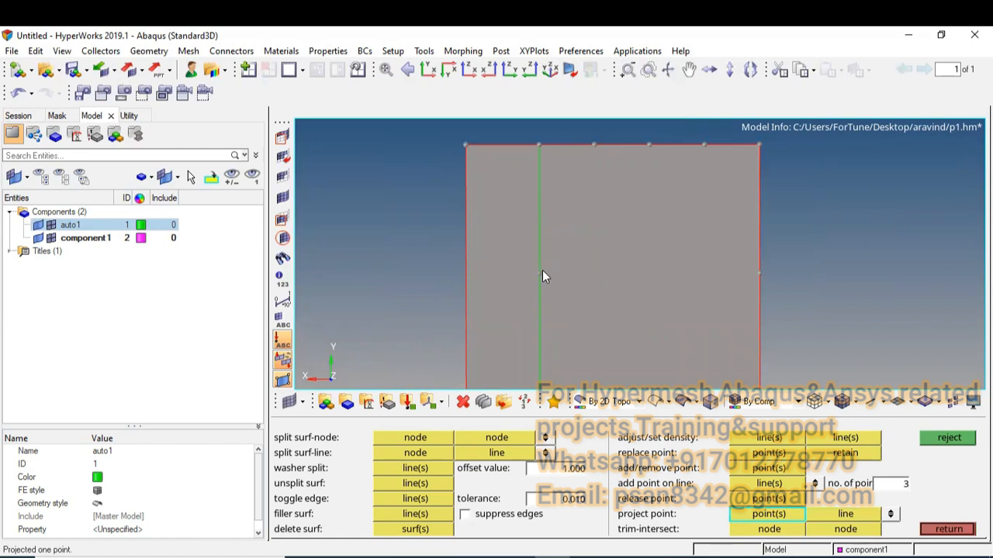
{"action": "scroll", "coordinate": [545, 270], "scroll_direction": "down", "scroll_amount": 5}
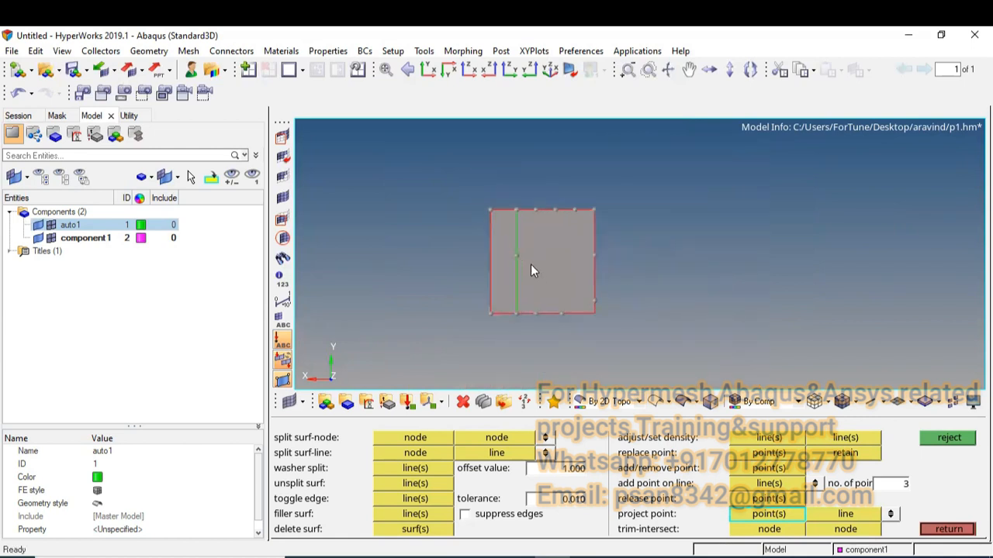